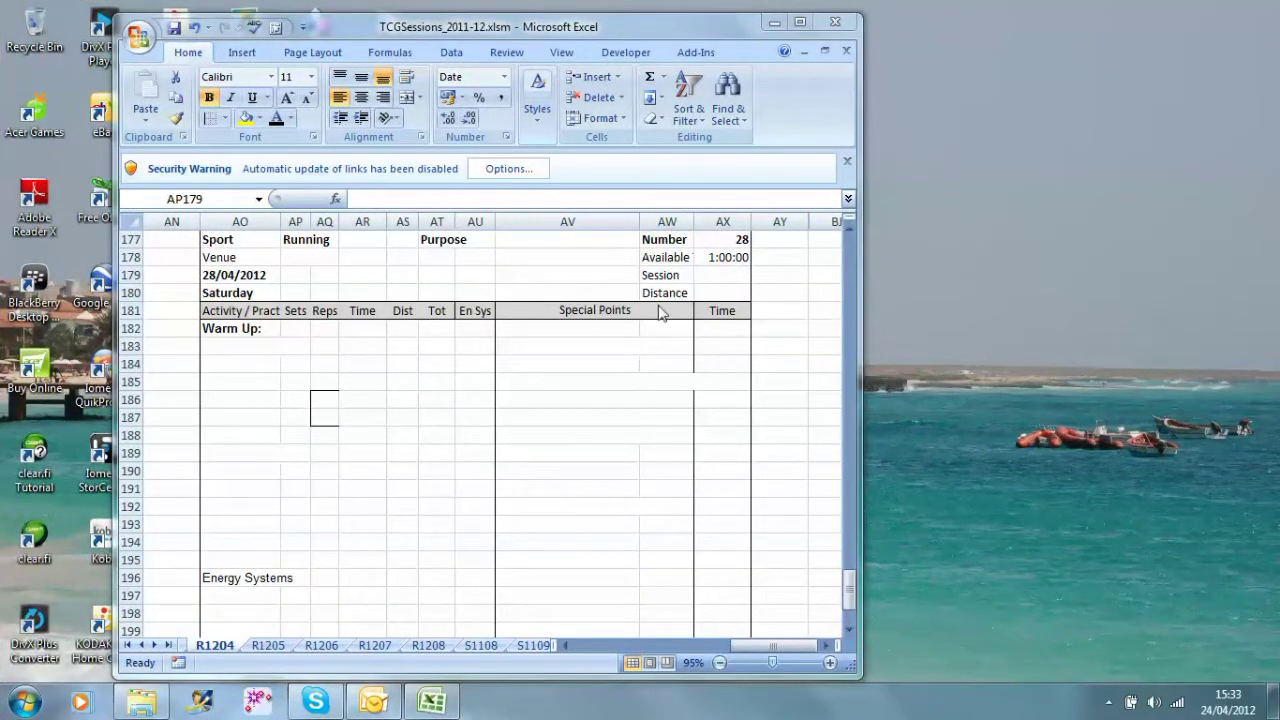
# Step: Reveal the hidden venue text in AP178 and the hidden purpose text in AV177 of the session header by making their font black
pyautogui.click(290, 240)
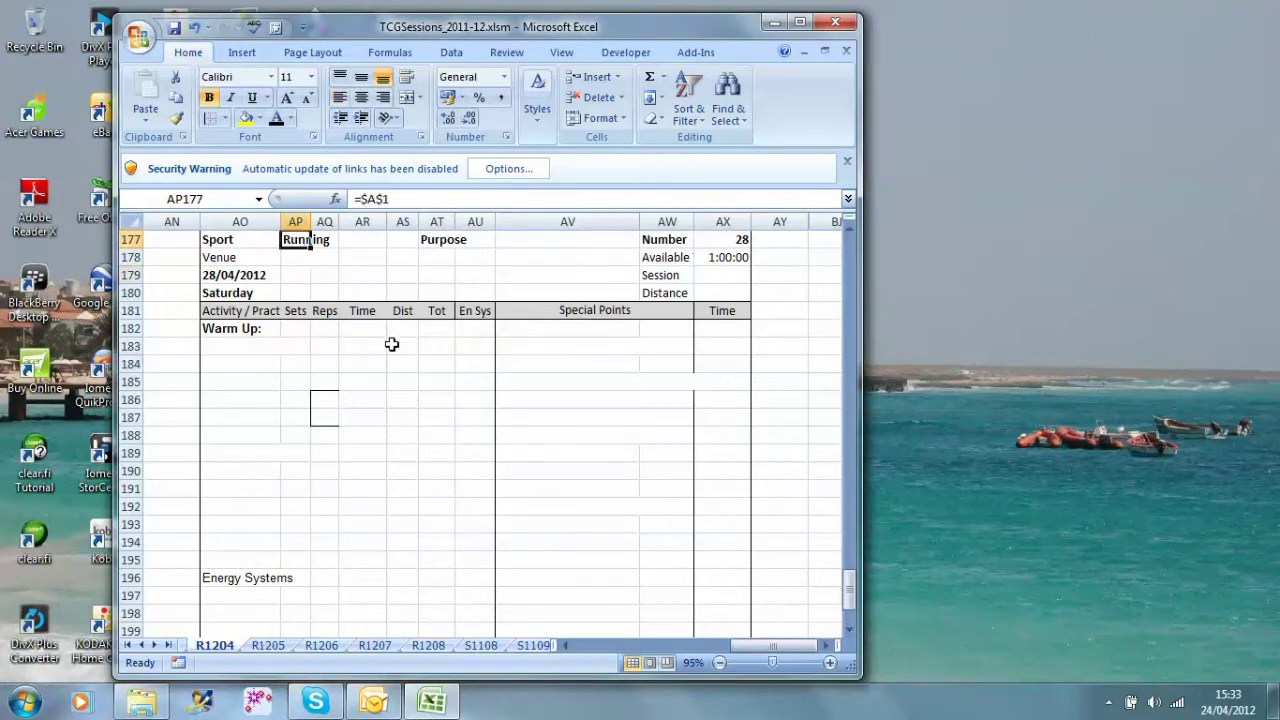
pyautogui.click(293, 258)
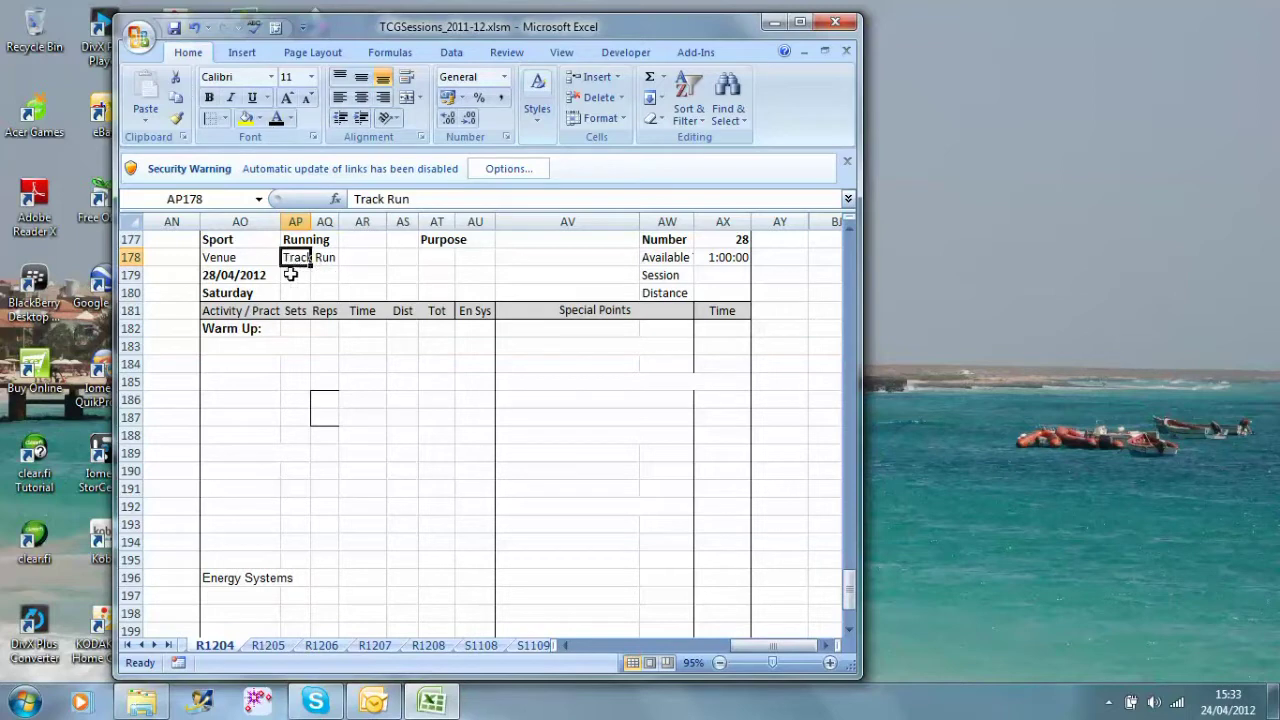
pyautogui.click(228, 274)
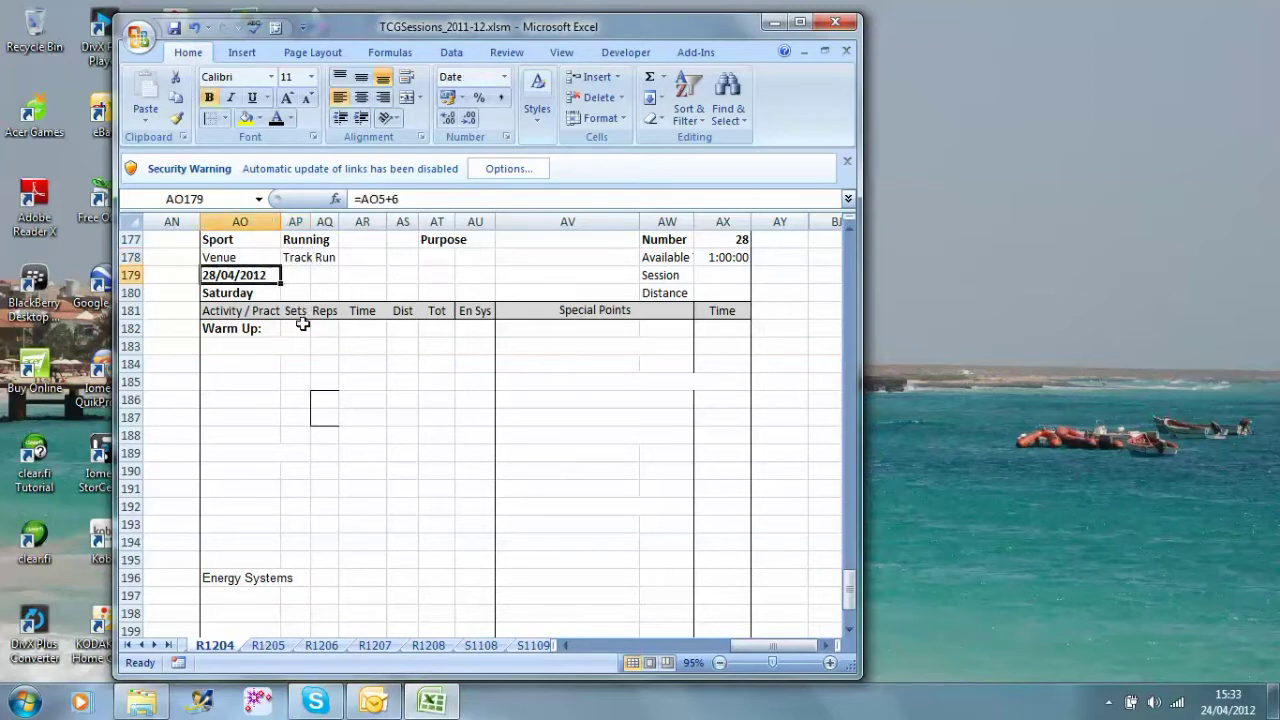
pyautogui.click(247, 292)
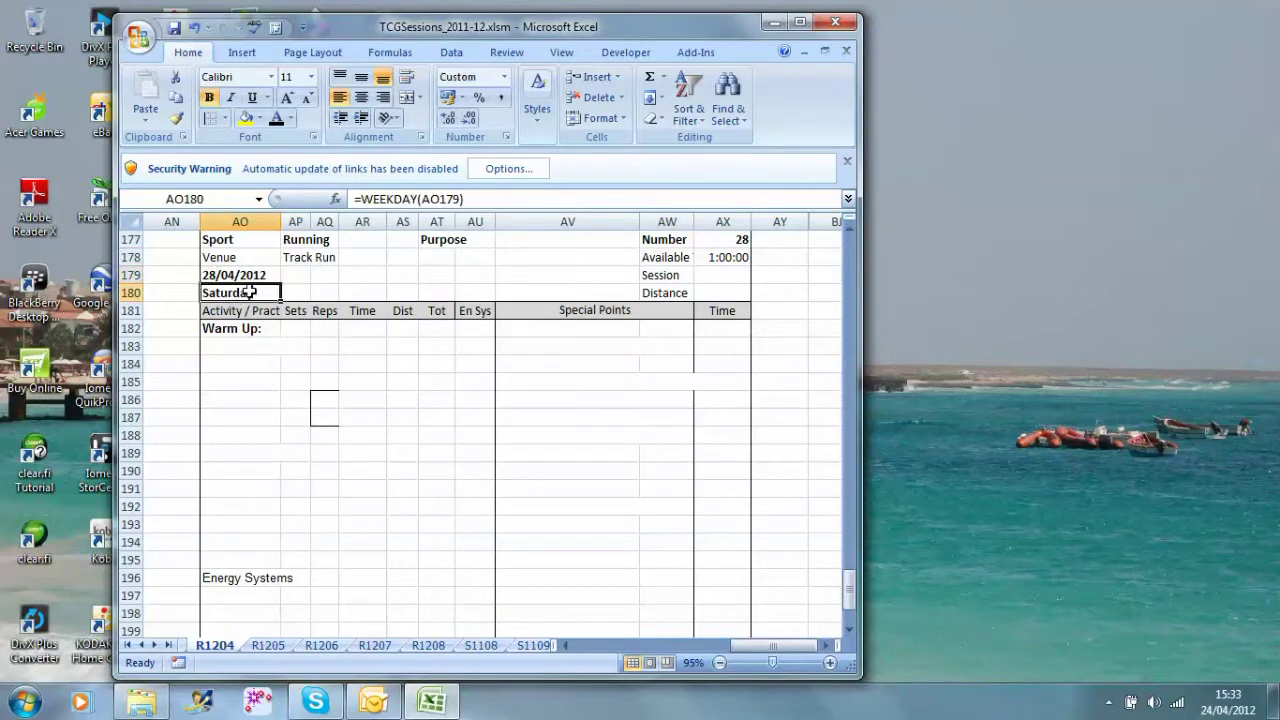
pyautogui.click(503, 241)
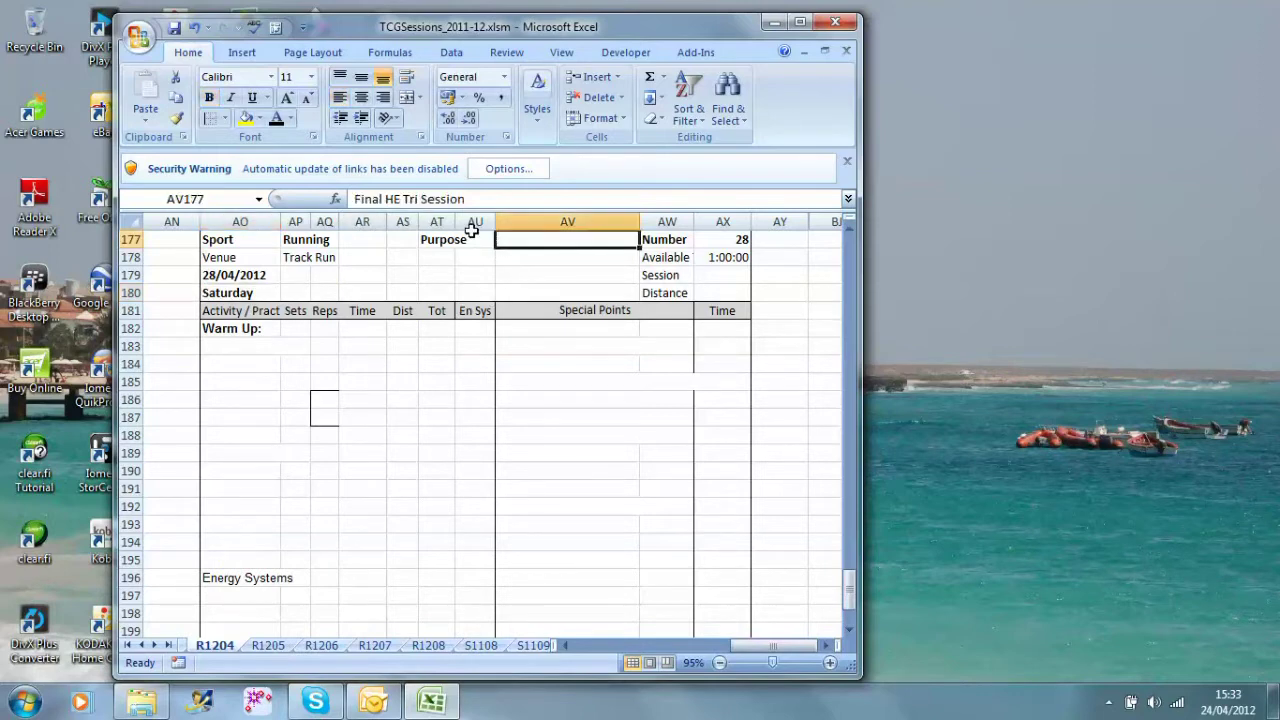
pyautogui.click(553, 264)
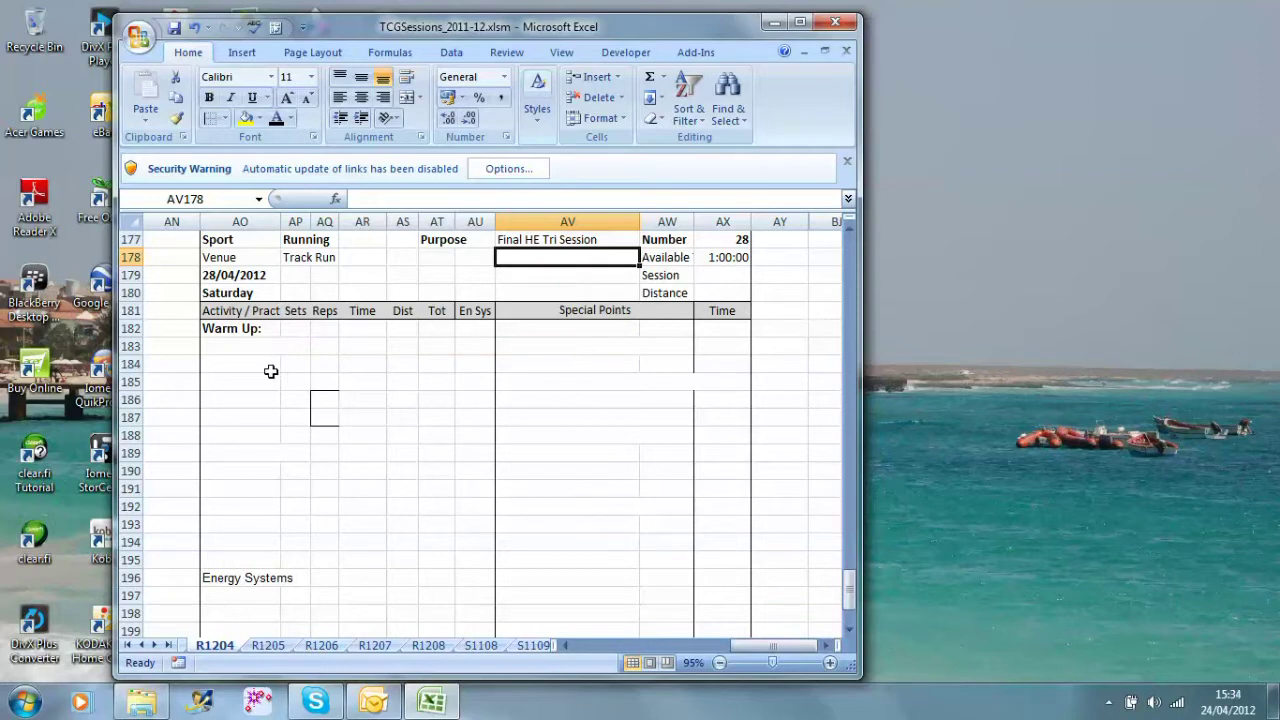
# Step: Reveal the hidden Jog / Walk / Run warm-up entry in AO183:AX183 by setting its font colour to black
pyautogui.moveTo(213, 343); pyautogui.dragTo(705, 343)
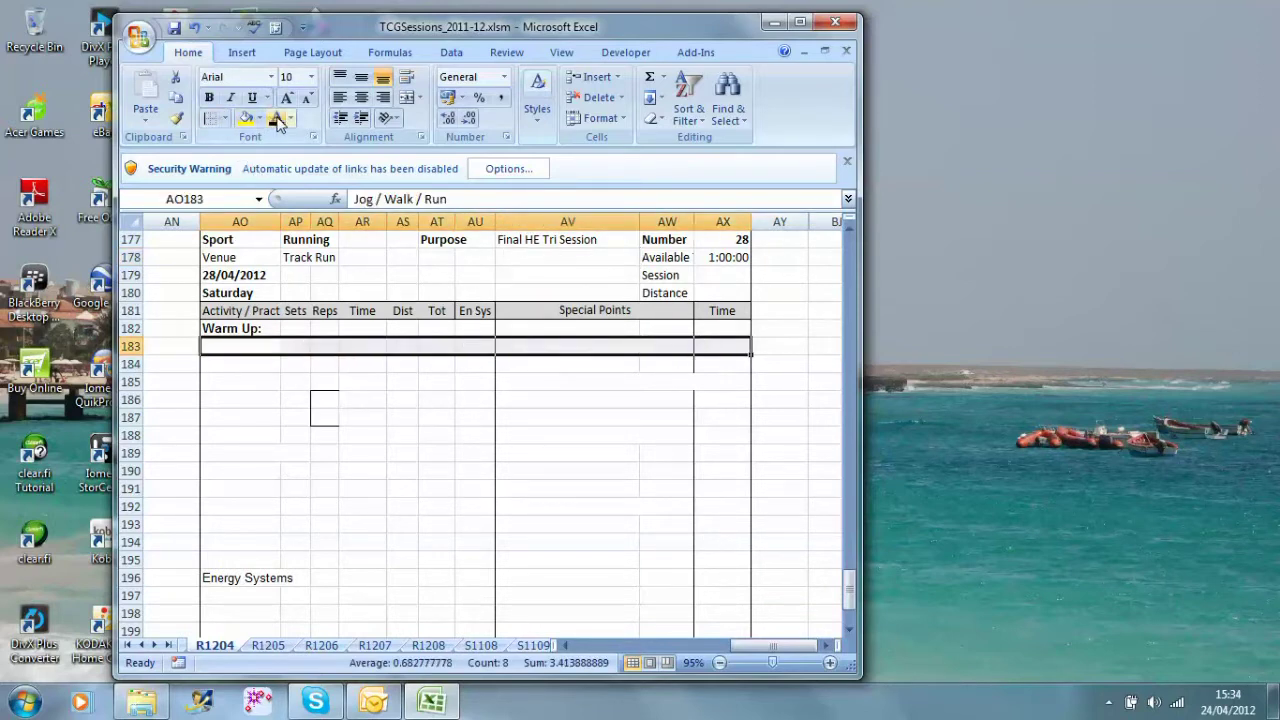
pyautogui.click(276, 118)
pyautogui.click(244, 366)
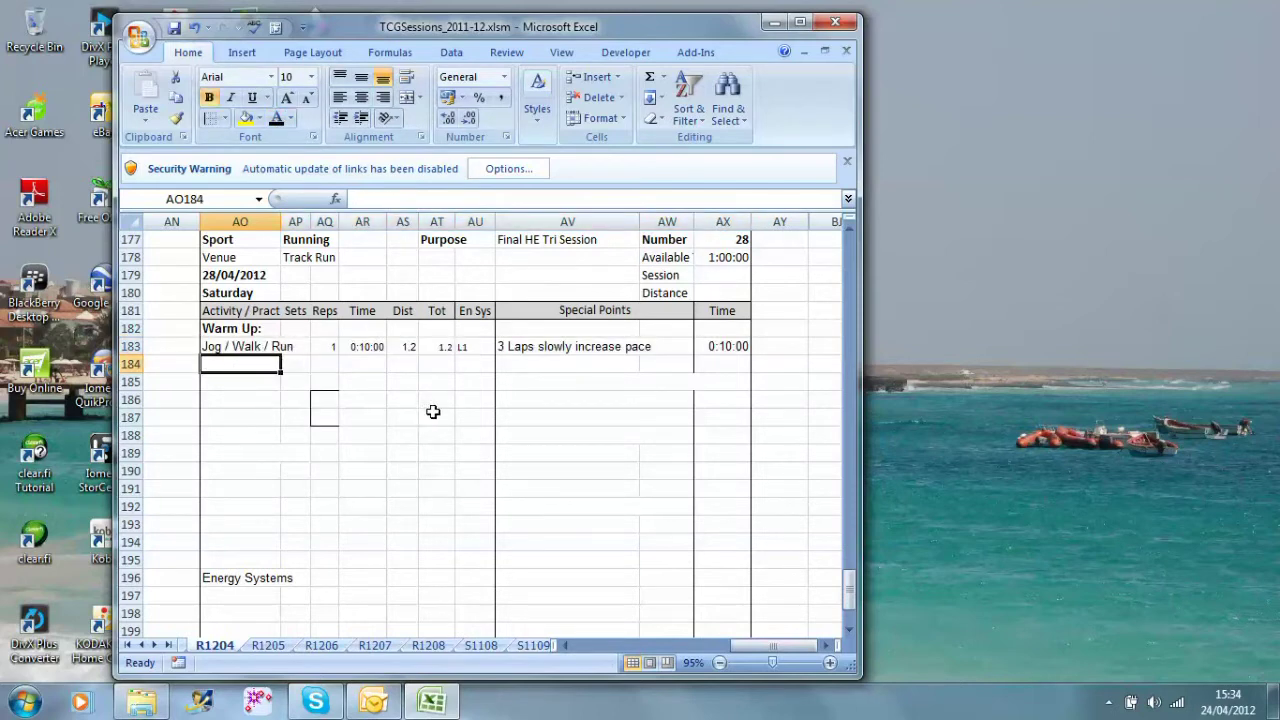
pyautogui.click(514, 348)
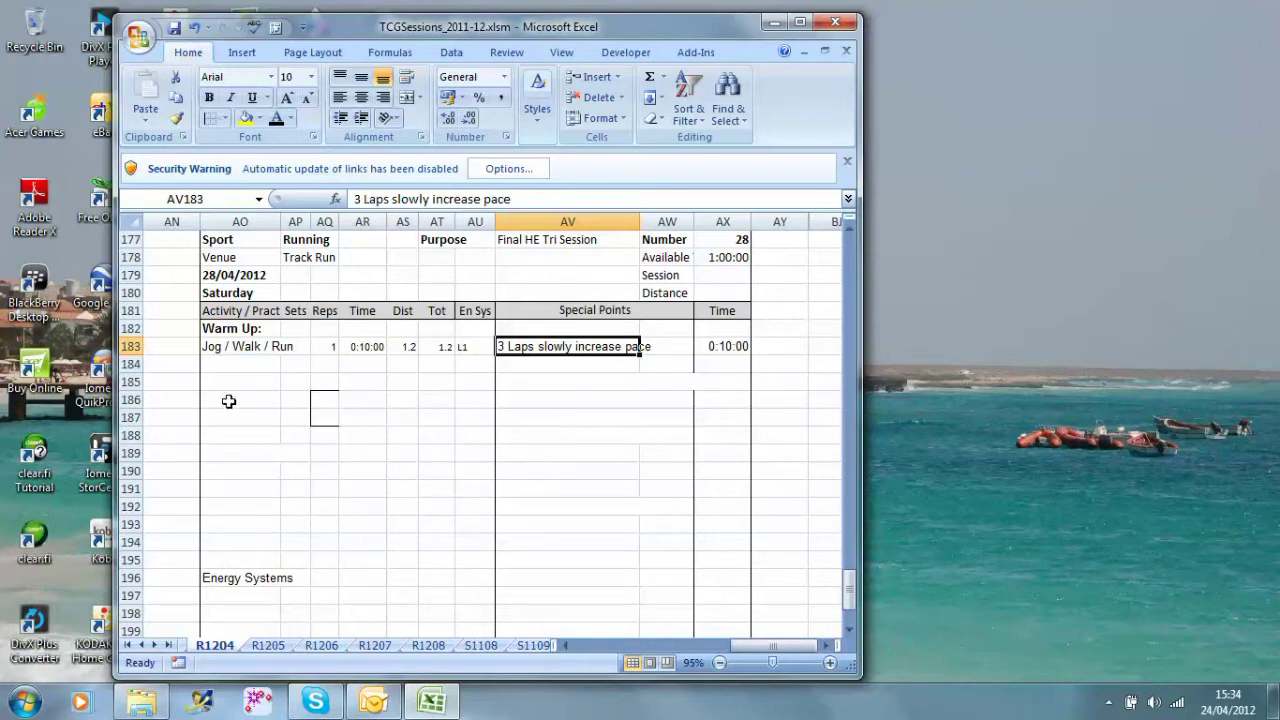
# Step: Reveal the hidden Dead Legs block in AO185:AX187 with black font and colour the note in AV185 red
pyautogui.moveTo(209, 383); pyautogui.dragTo(733, 415)
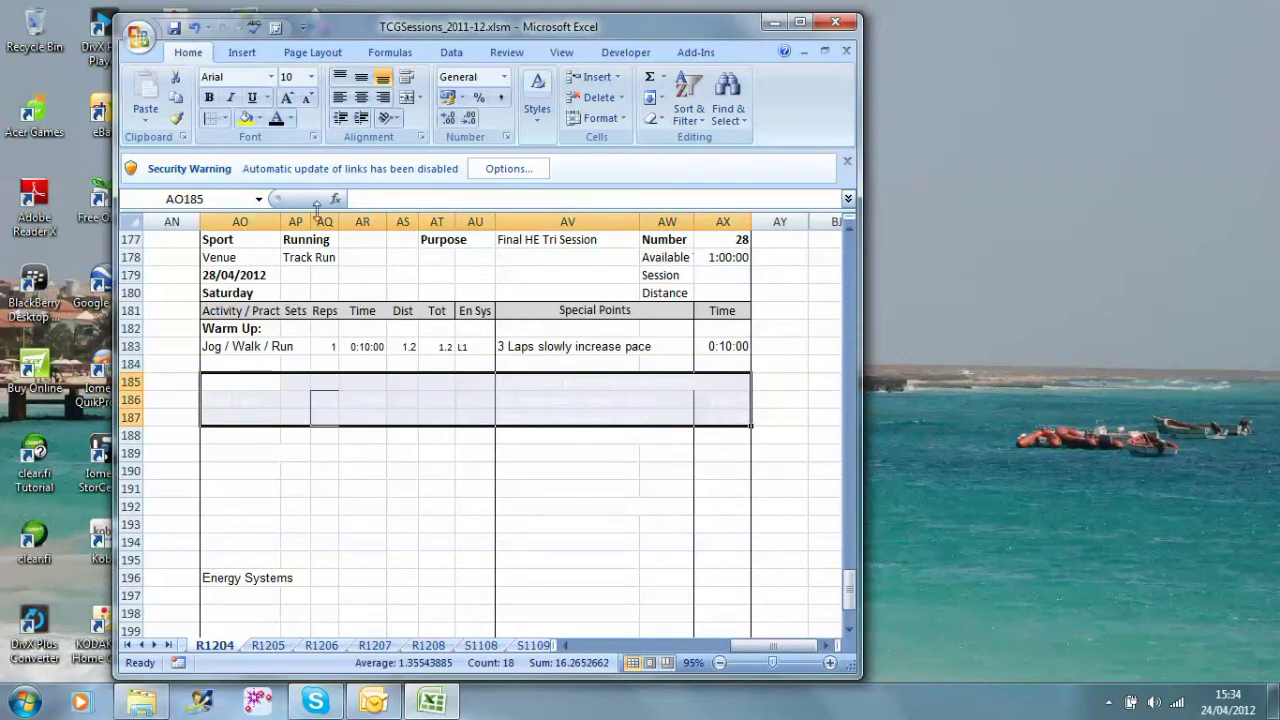
pyautogui.click(279, 125)
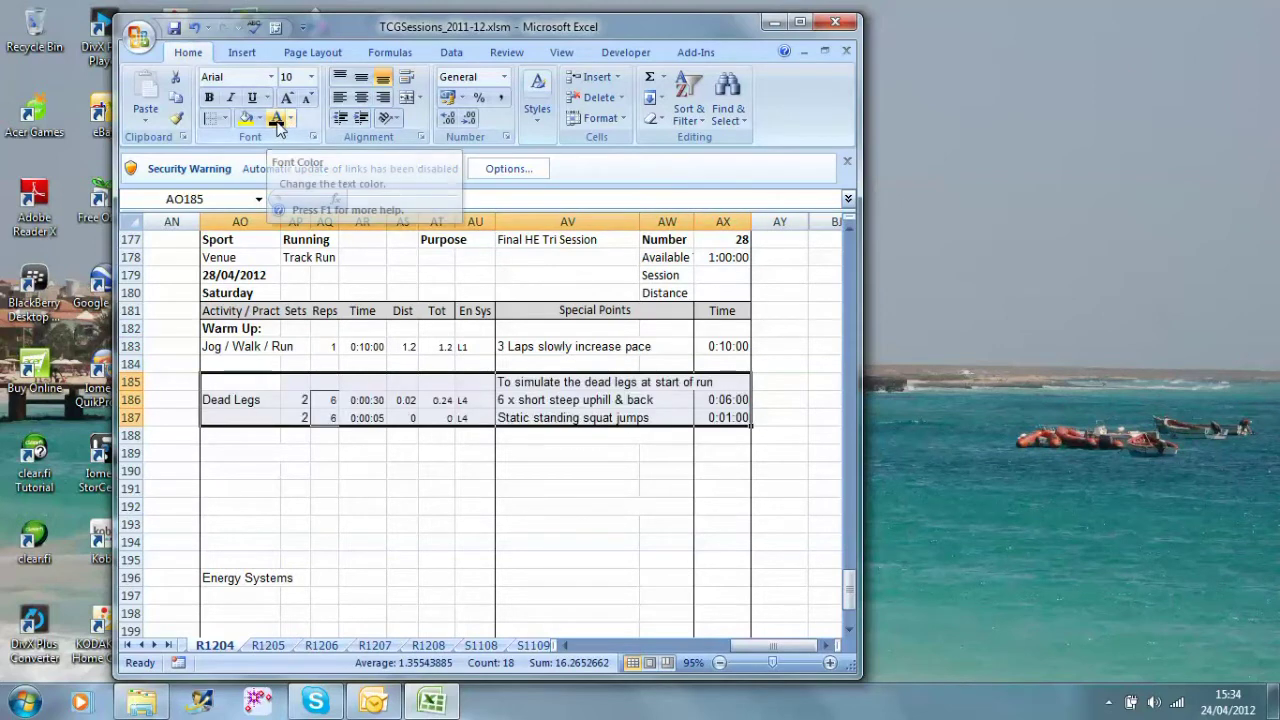
pyautogui.click(510, 379)
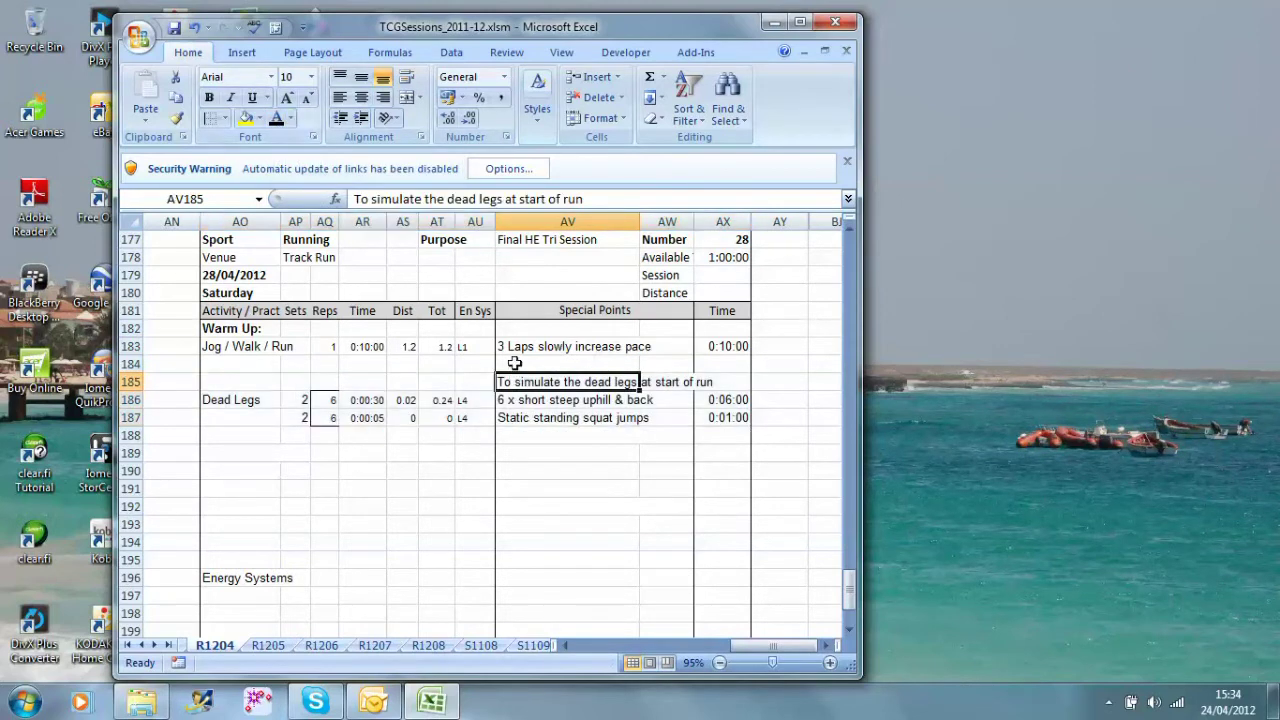
pyautogui.click(290, 118)
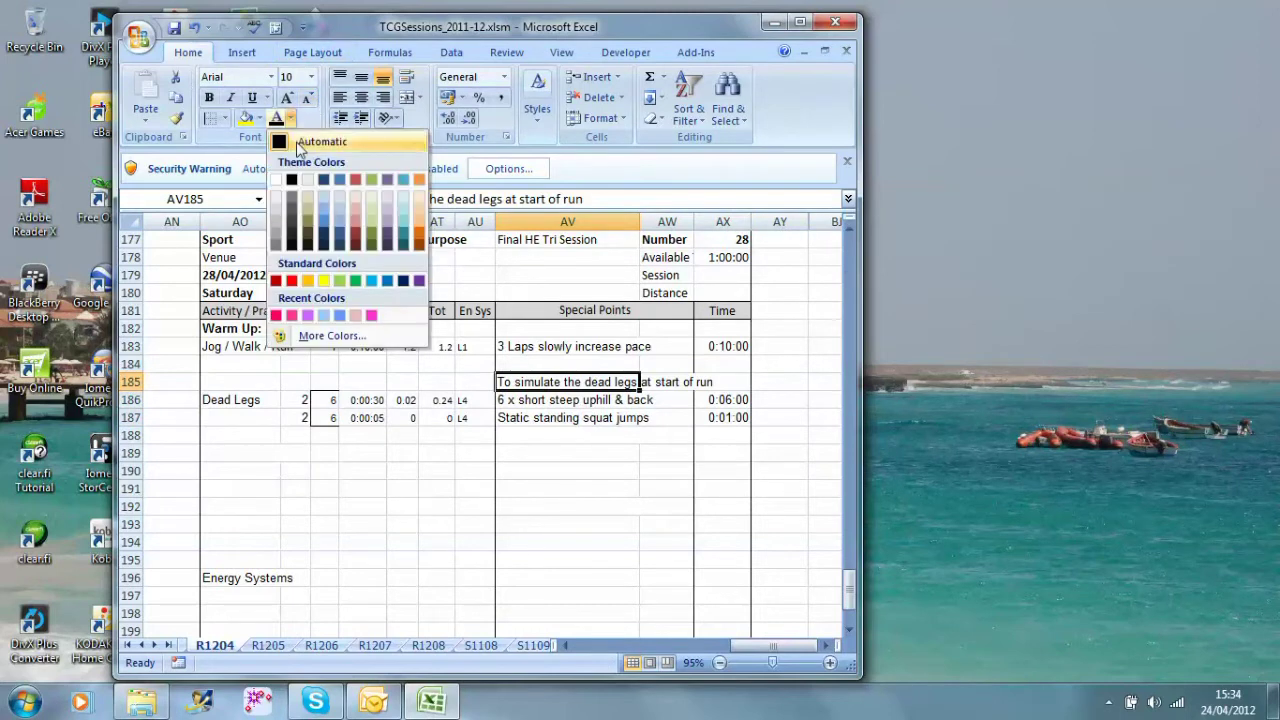
pyautogui.click(292, 281)
pyautogui.click(556, 468)
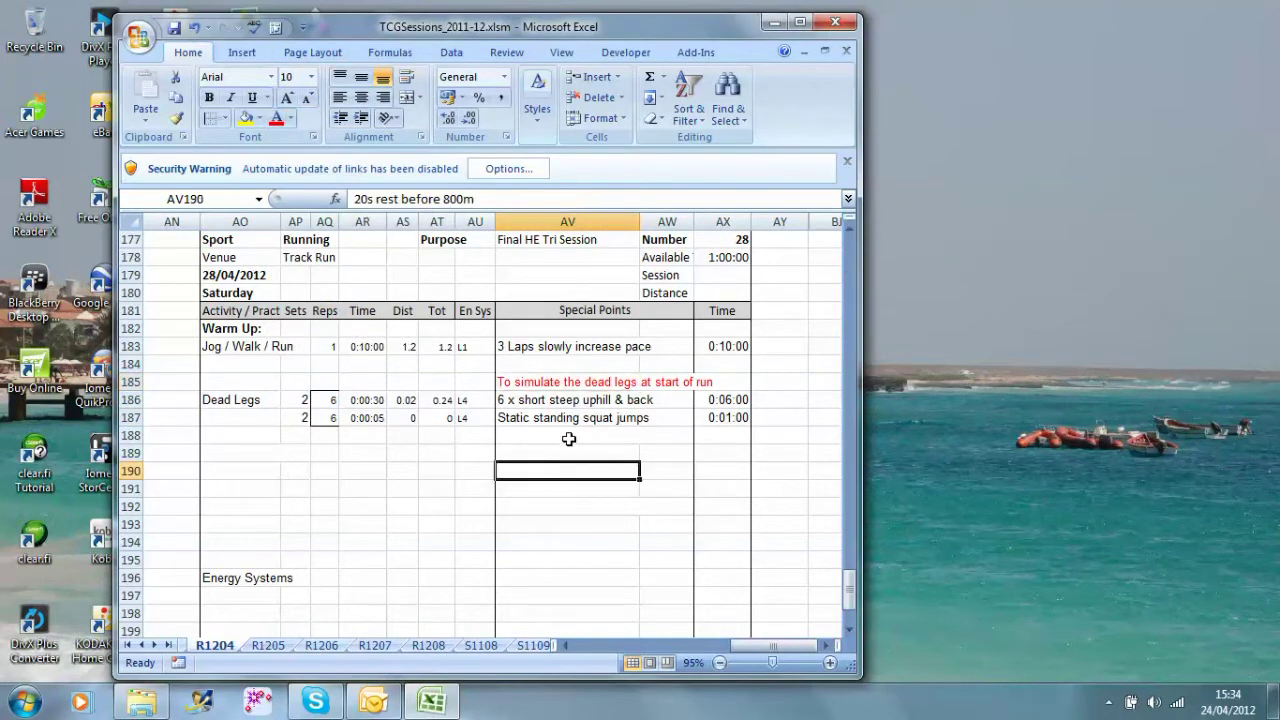
pyautogui.click(506, 378)
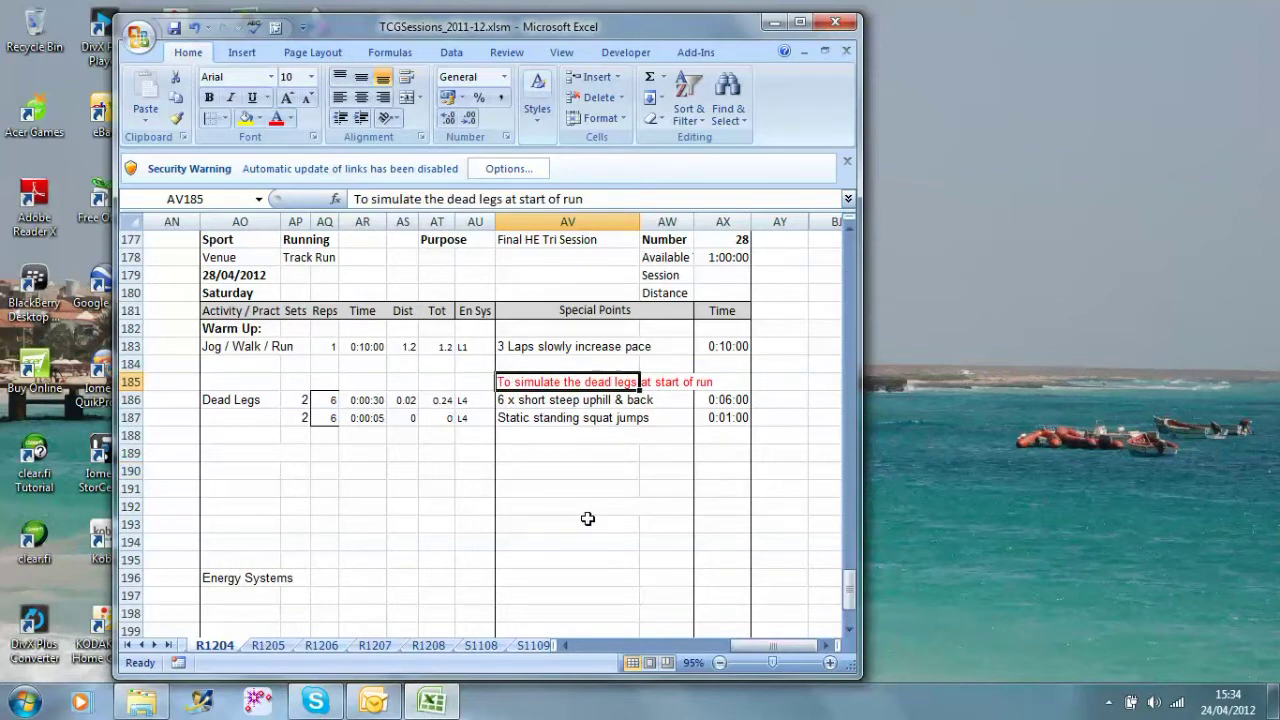
# Step: Hide the repeated sets value in AP187 by setting its font colour to white
pyautogui.click(300, 416)
pyautogui.click(289, 119)
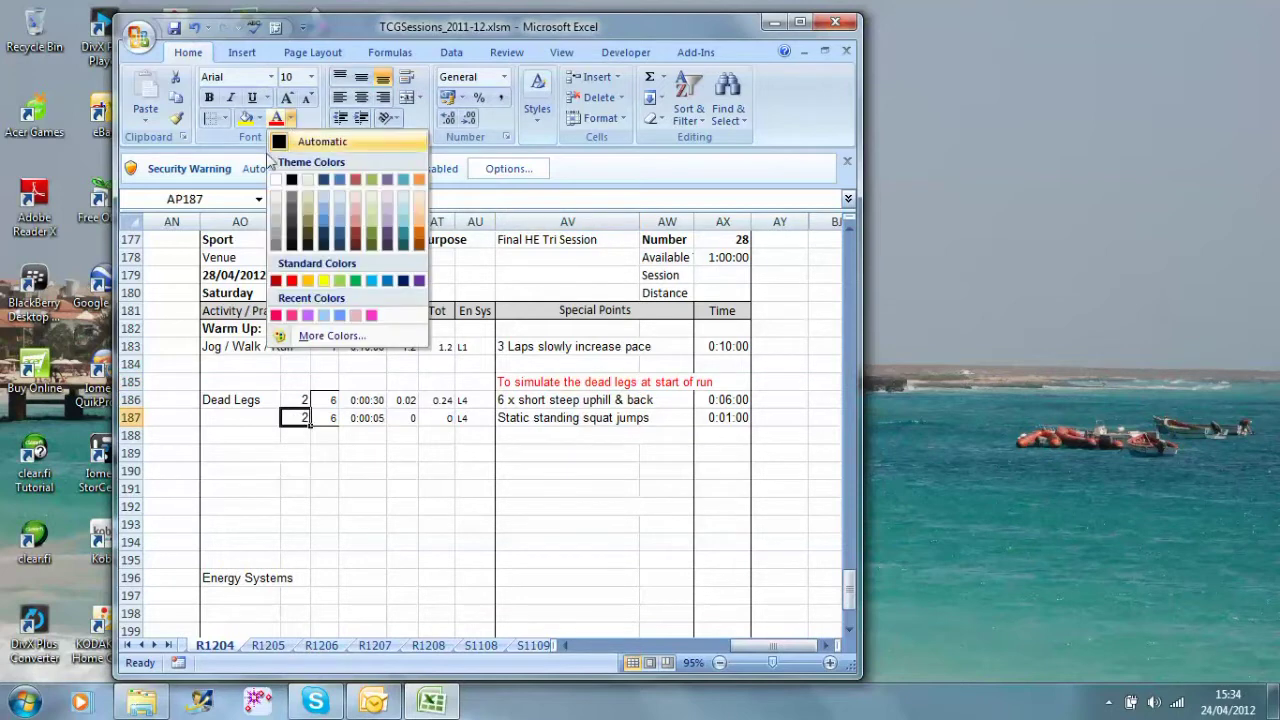
pyautogui.click(276, 184)
pyautogui.click(412, 486)
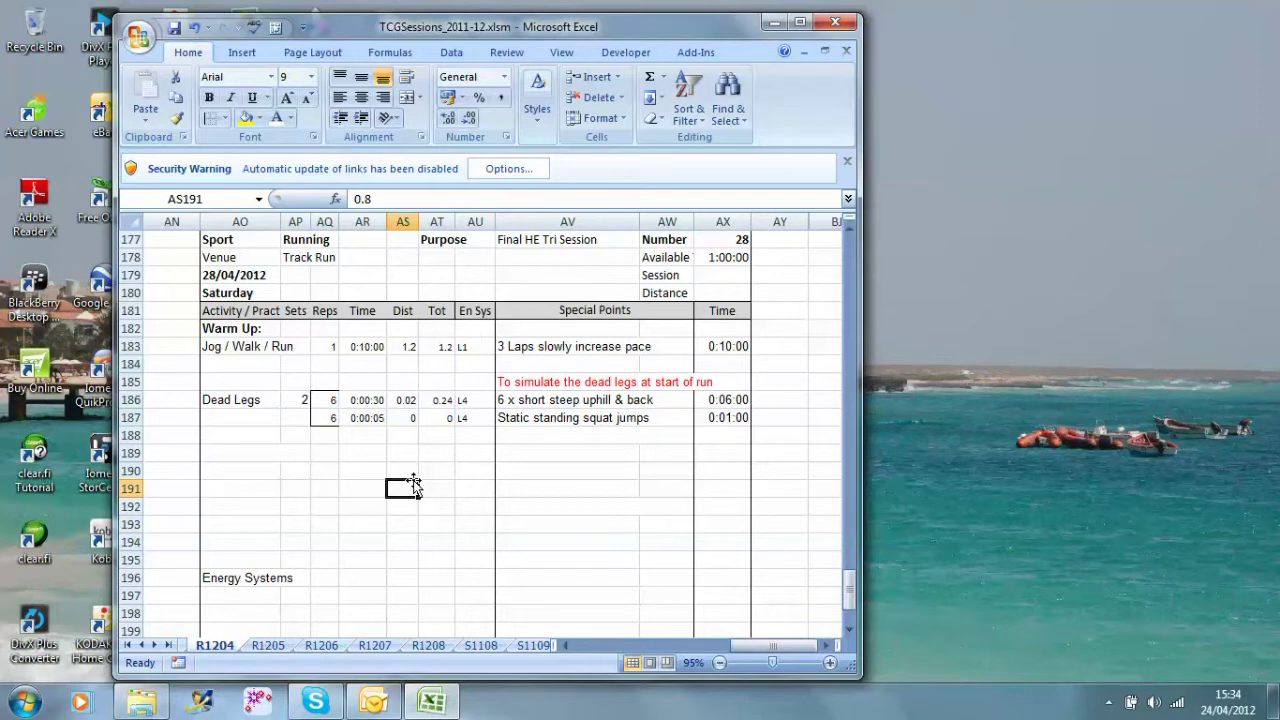
# Step: Review the Dead Legs rows 186 and 187: their sets, reps, distance, energy system and special points
pyautogui.click(217, 399)
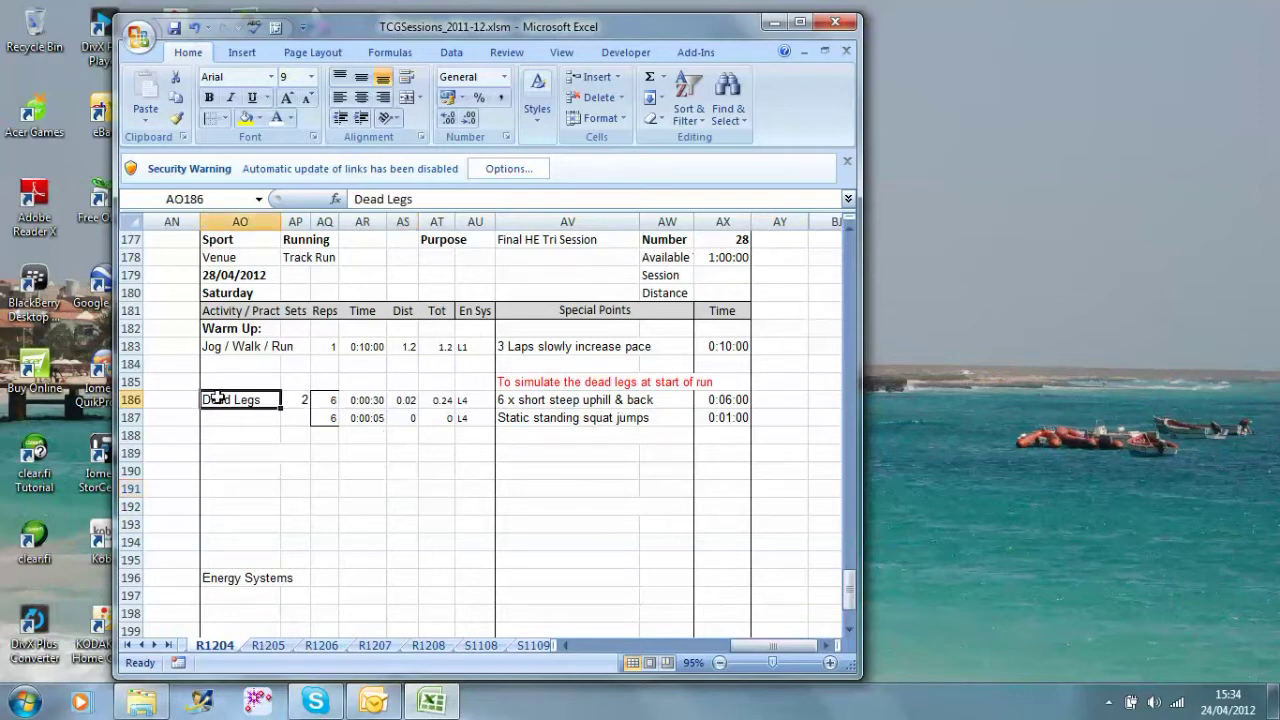
pyautogui.click(309, 401)
pyautogui.click(327, 400)
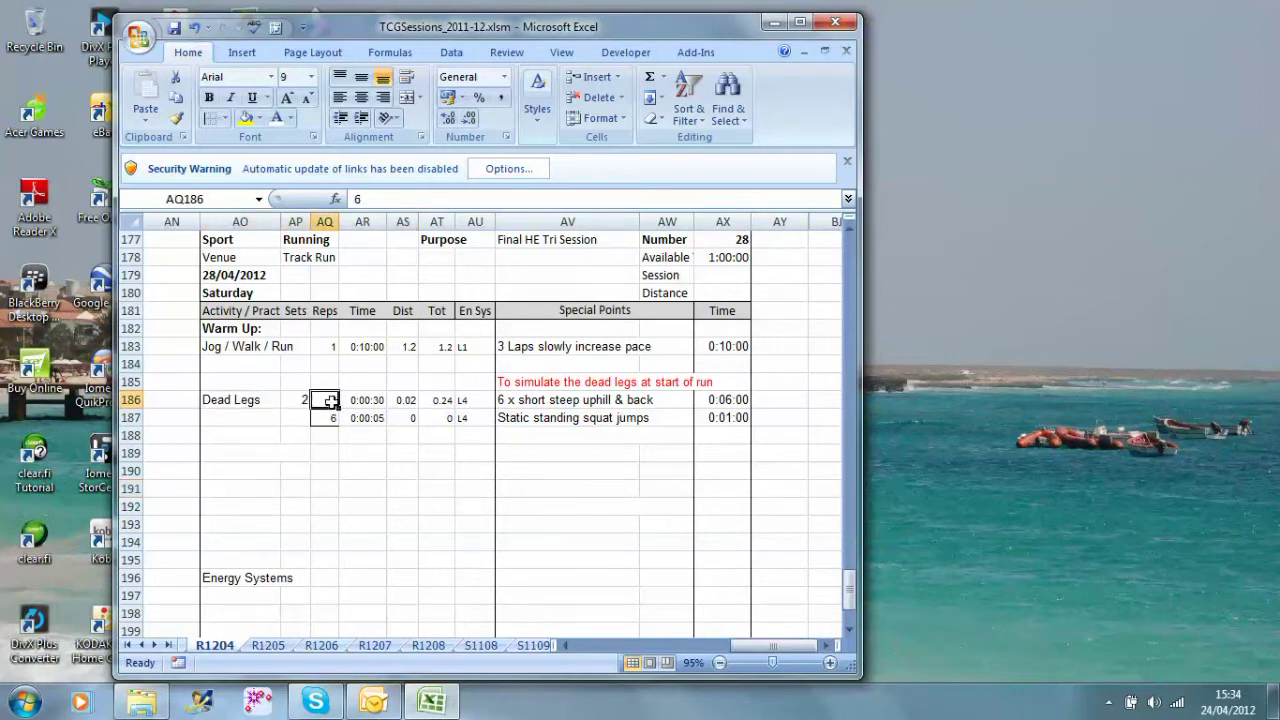
pyautogui.click(412, 400)
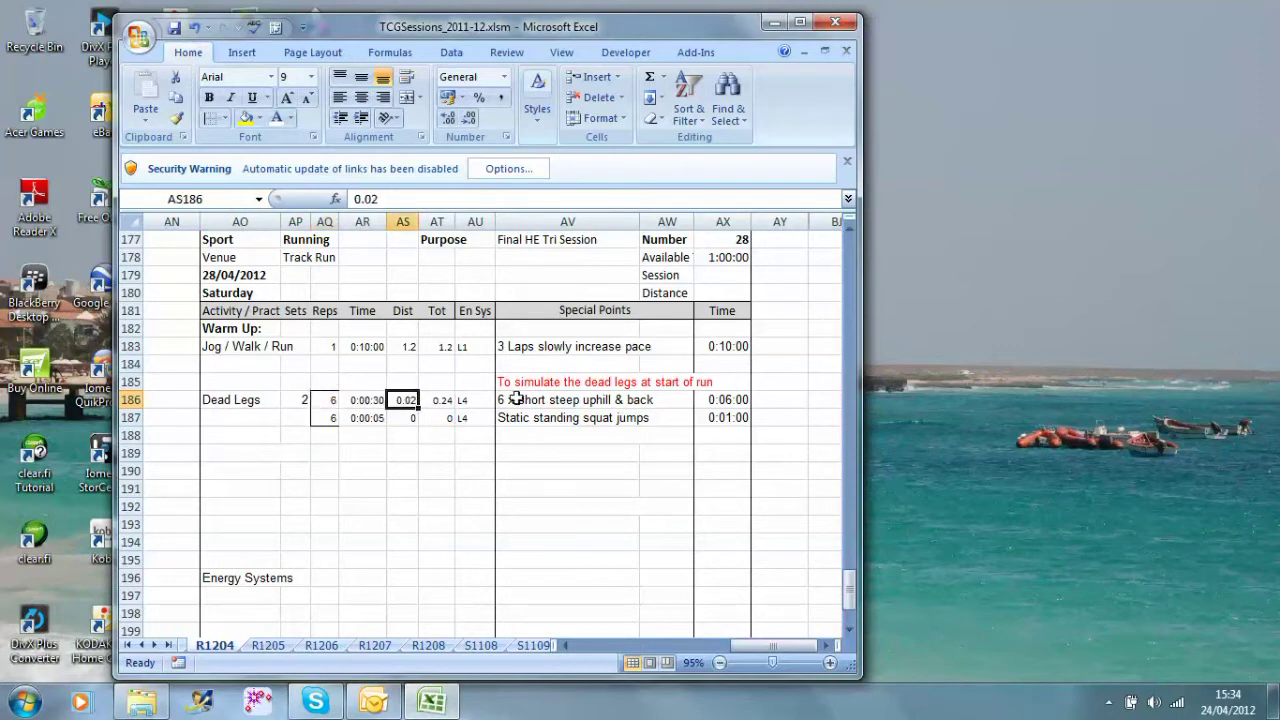
pyautogui.click(548, 401)
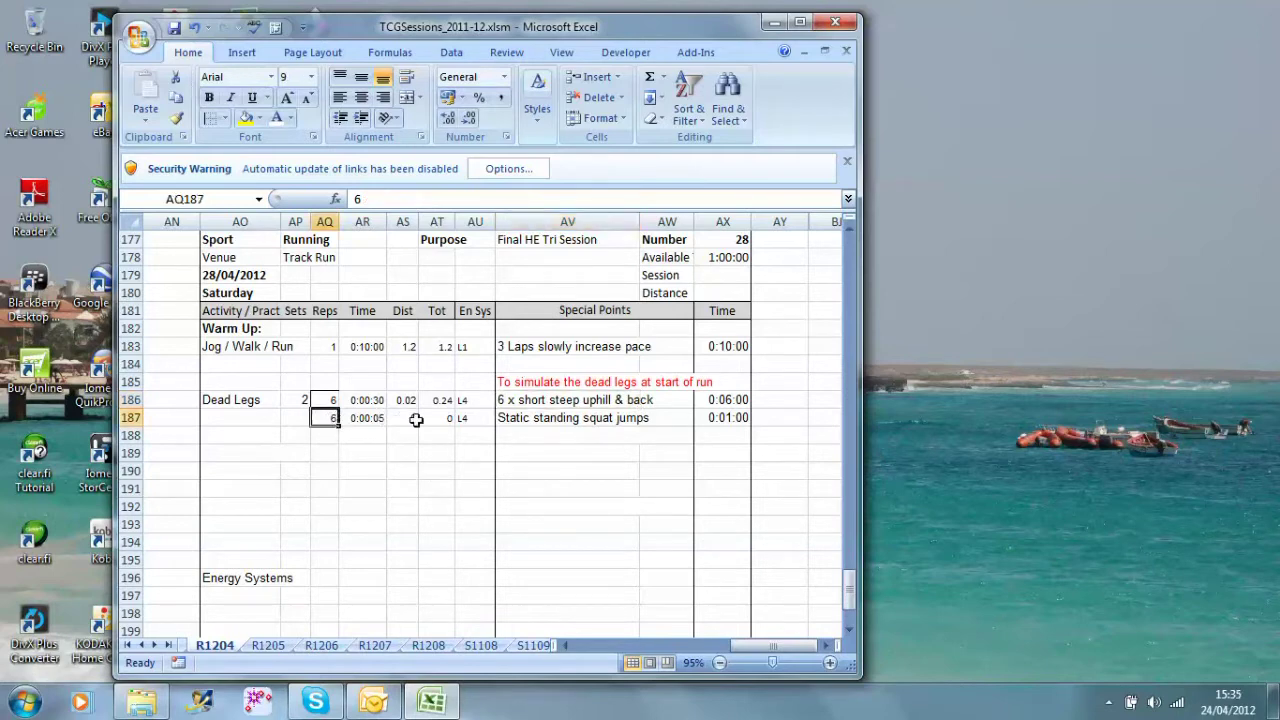
pyautogui.click(514, 420)
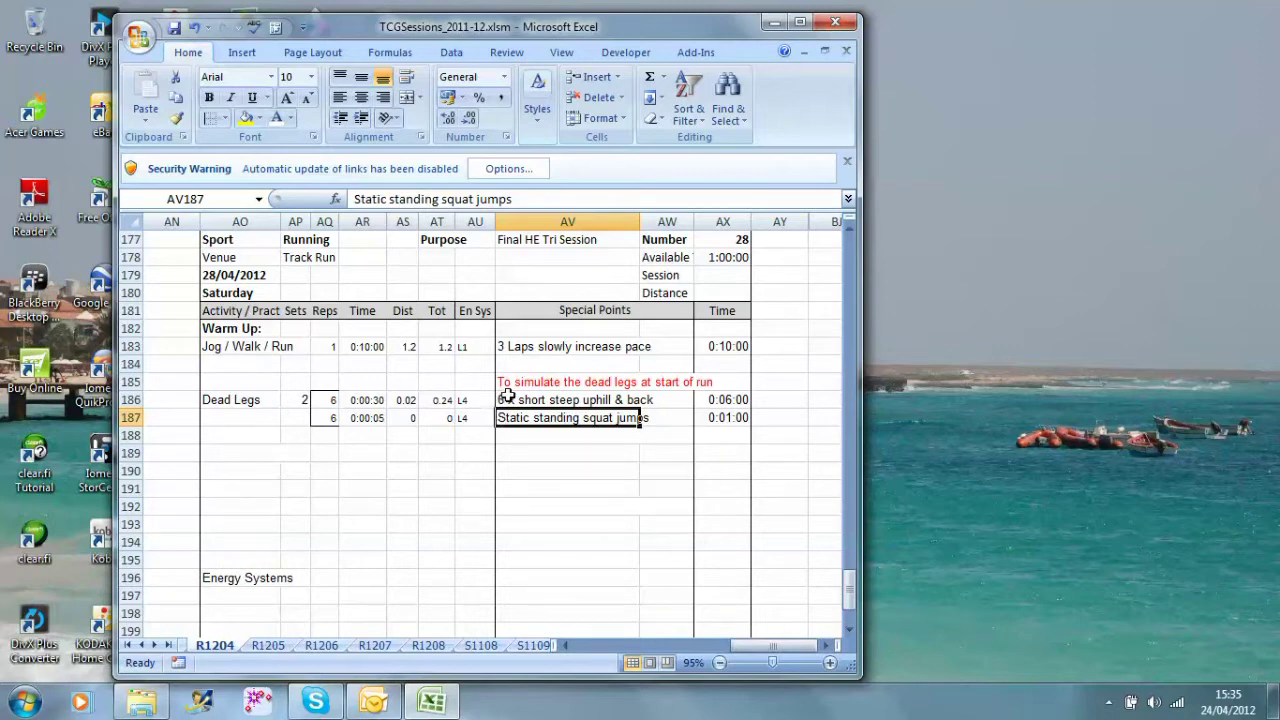
pyautogui.moveTo(504, 399); pyautogui.dragTo(468, 416)
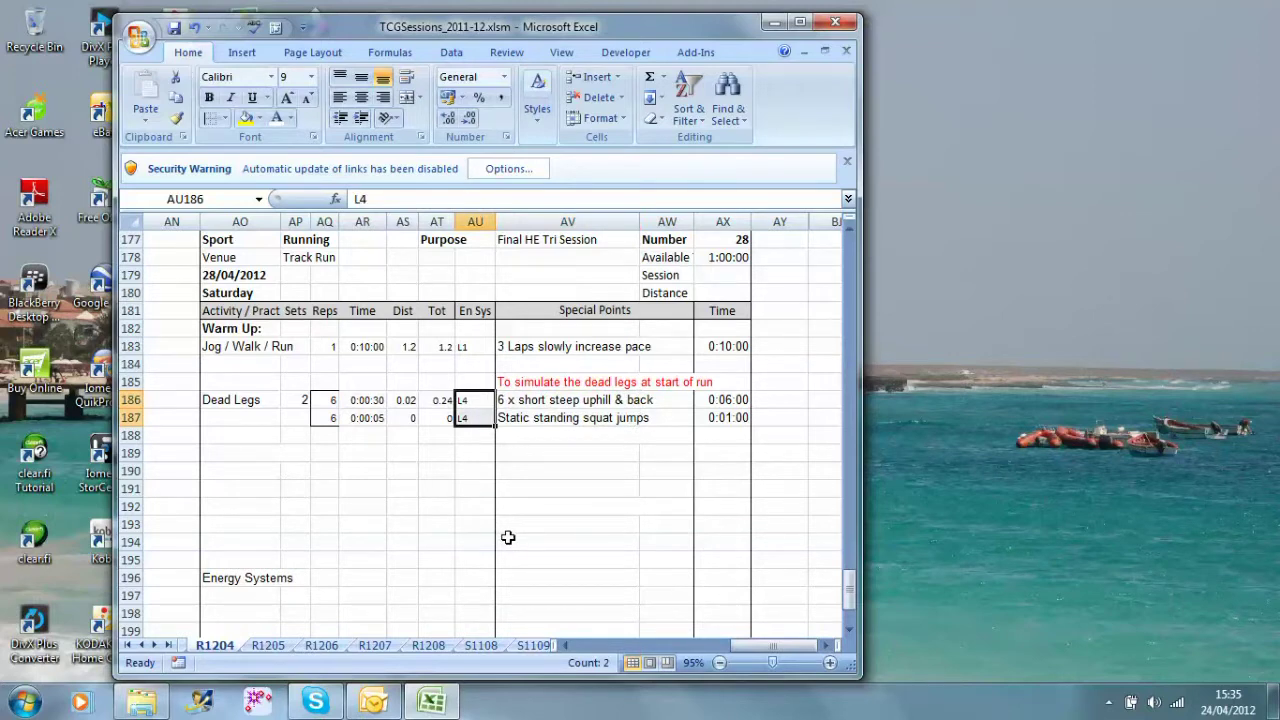
pyautogui.moveTo(523, 399); pyautogui.dragTo(523, 414)
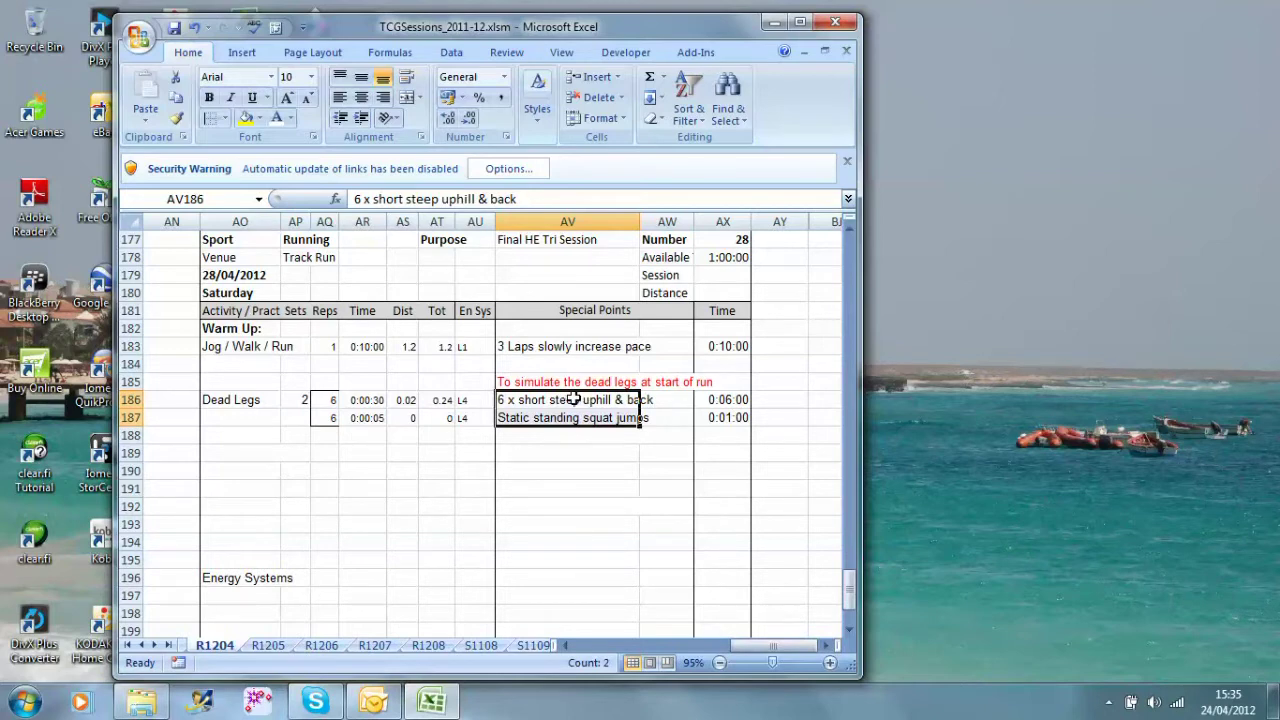
pyautogui.click(545, 417)
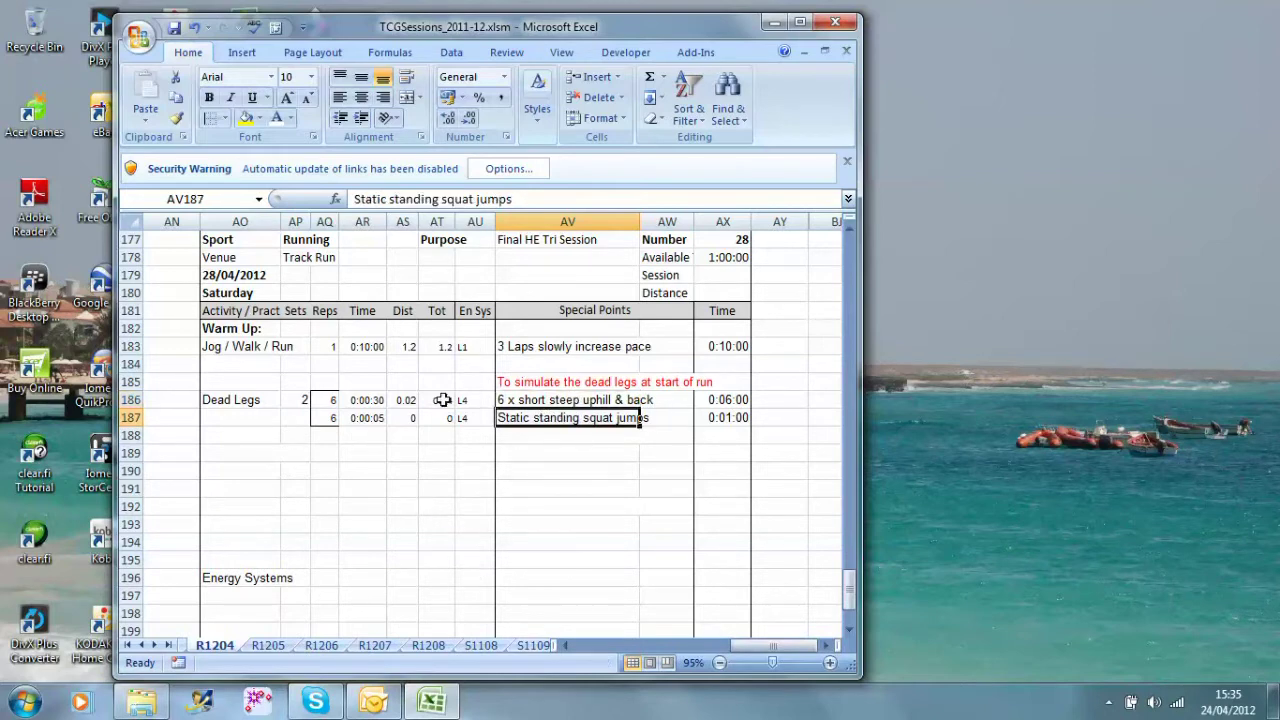
pyautogui.click(326, 436)
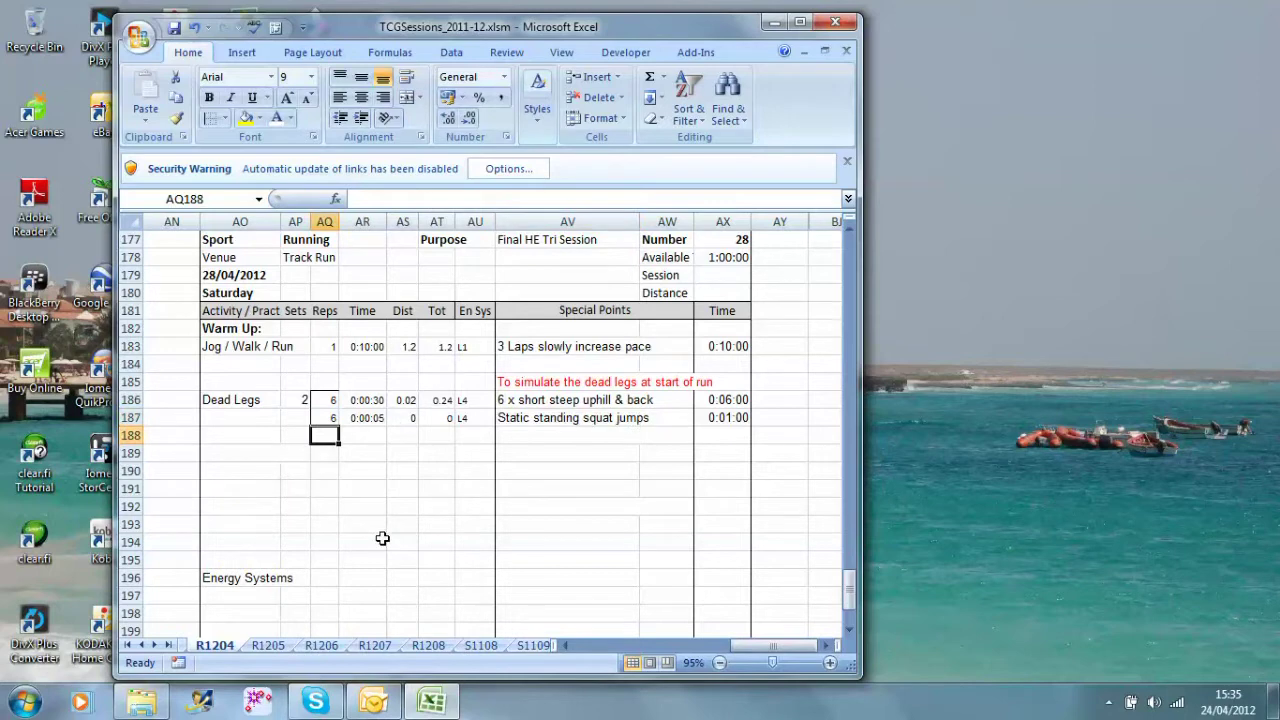
# Step: Reveal the hidden Split Race Pace block in AO189:AX193 by setting its font colour to Automatic
pyautogui.moveTo(208, 452); pyautogui.dragTo(736, 506)
pyautogui.click(290, 118)
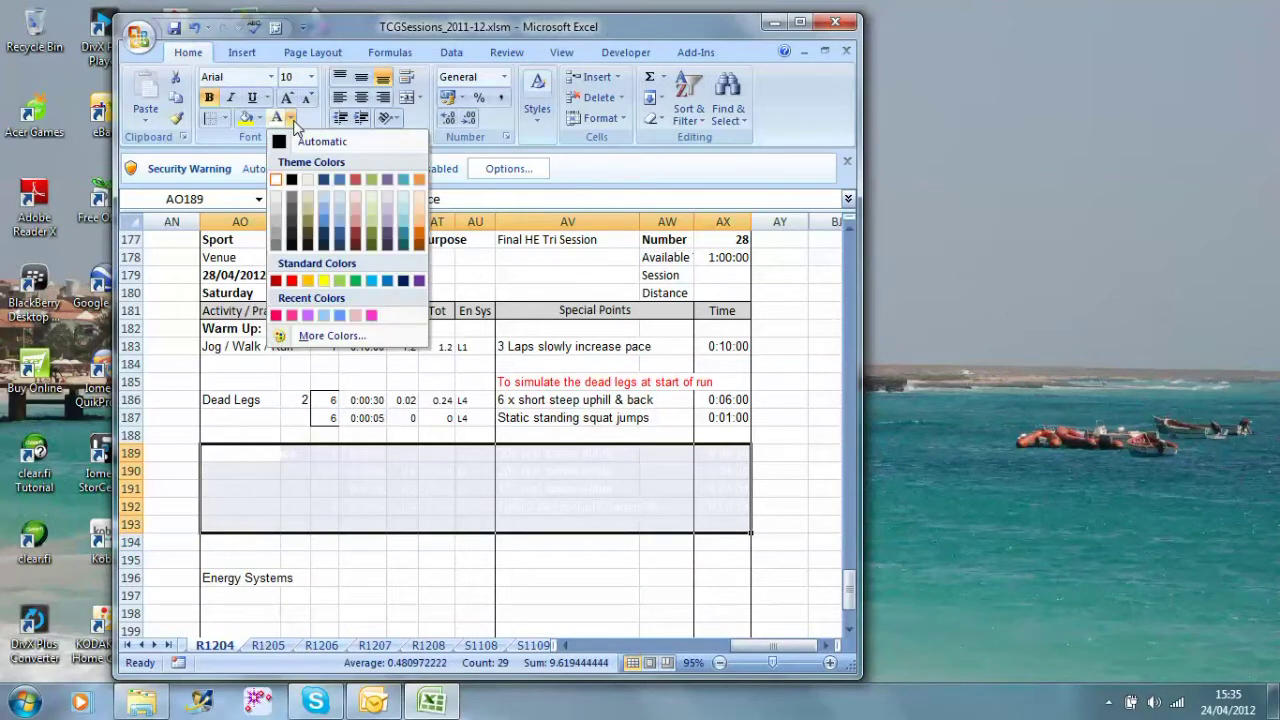
pyautogui.click(292, 141)
pyautogui.click(226, 451)
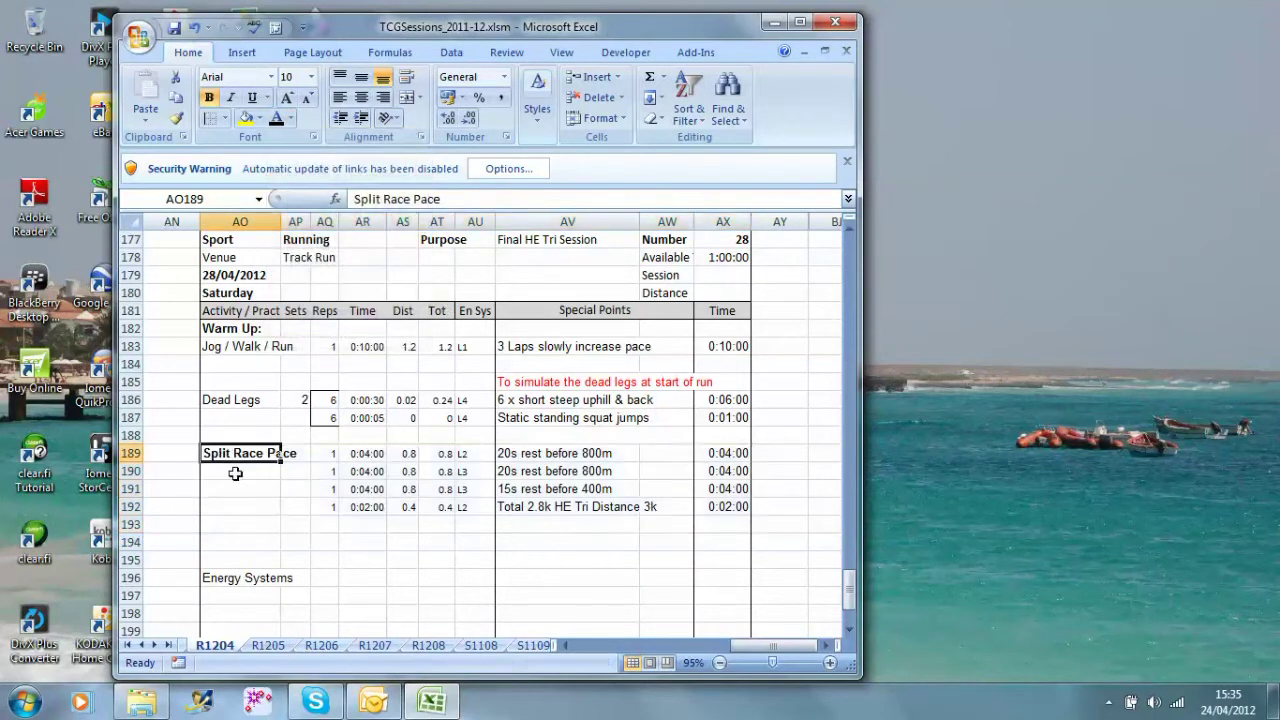
pyautogui.click(586, 527)
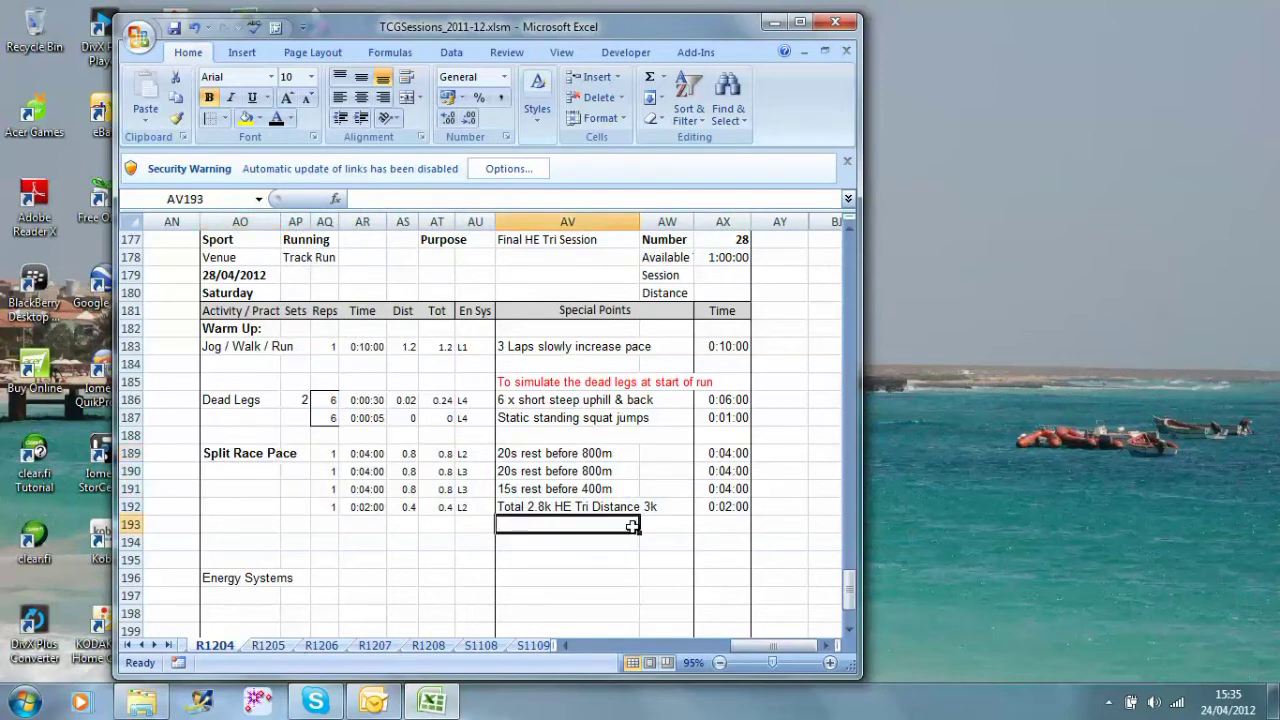
# Step: Hide the Split Race Pace times in AR189:AR192 and AX189:AX192 by setting their font colour to white
pyautogui.moveTo(368, 451); pyautogui.dragTo(368, 507)
pyautogui.click(291, 119)
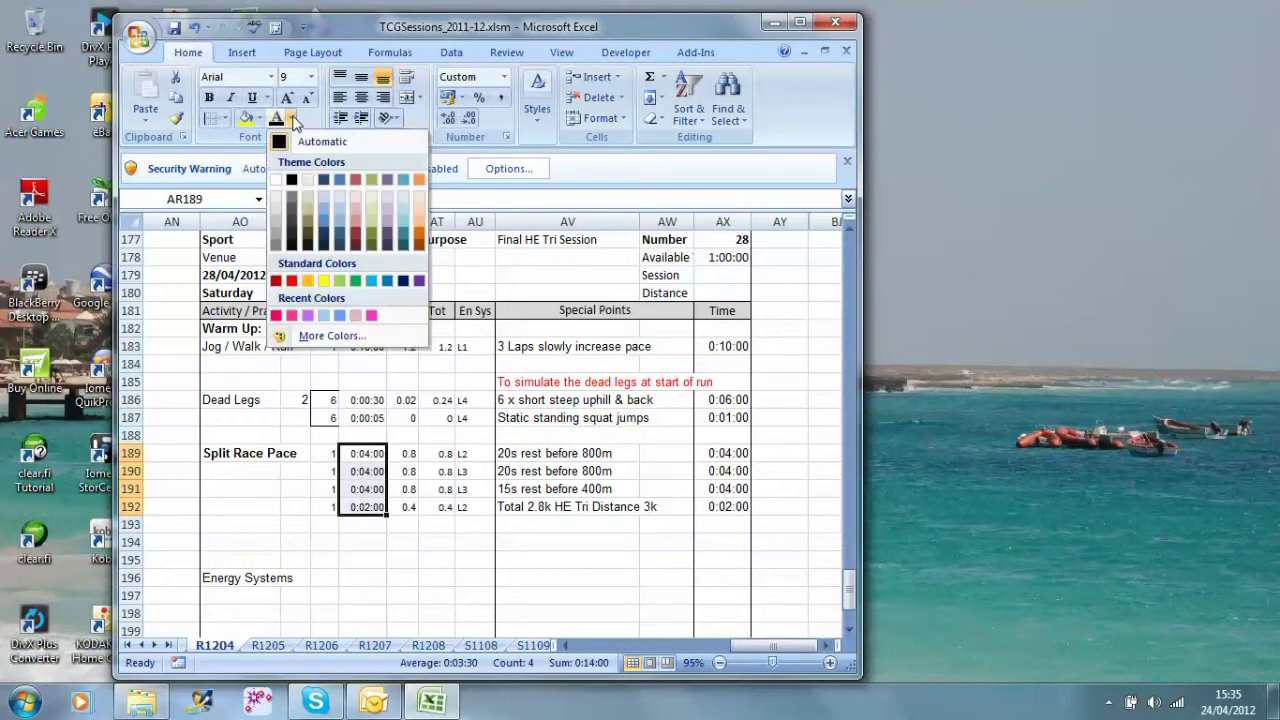
pyautogui.click(280, 177)
pyautogui.moveTo(724, 452); pyautogui.dragTo(727, 505)
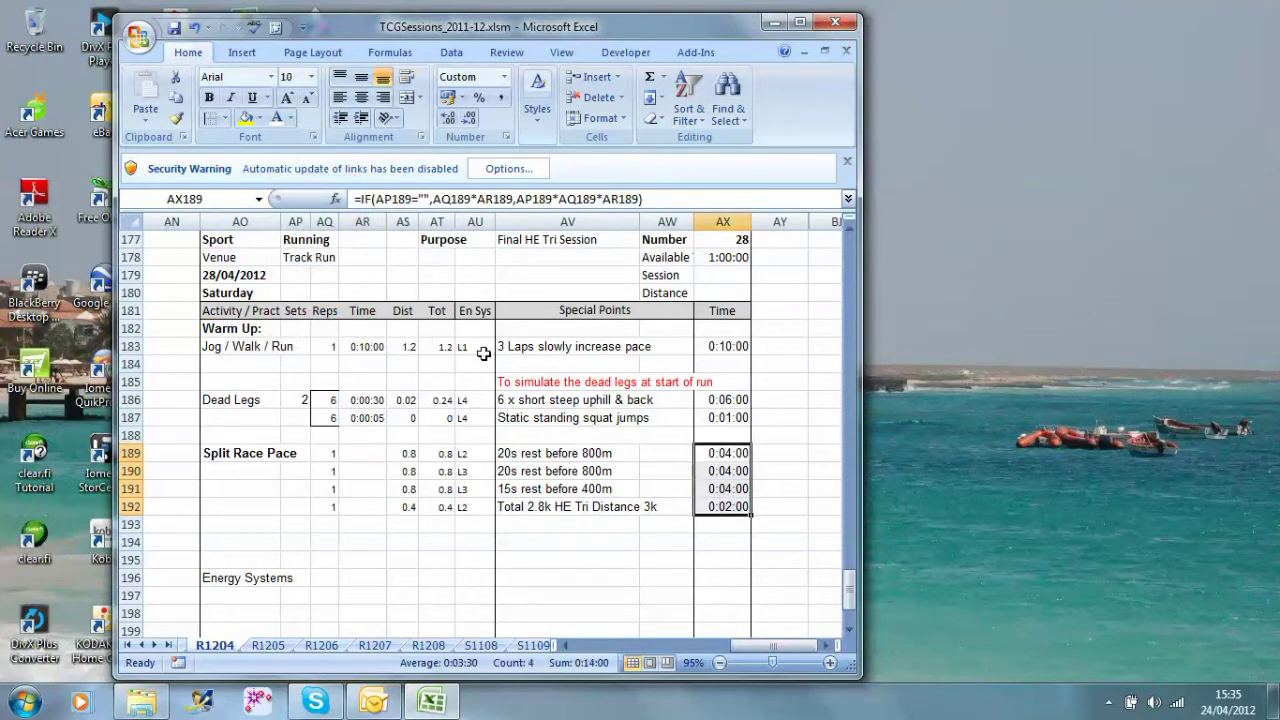
pyautogui.click(276, 118)
pyautogui.click(523, 541)
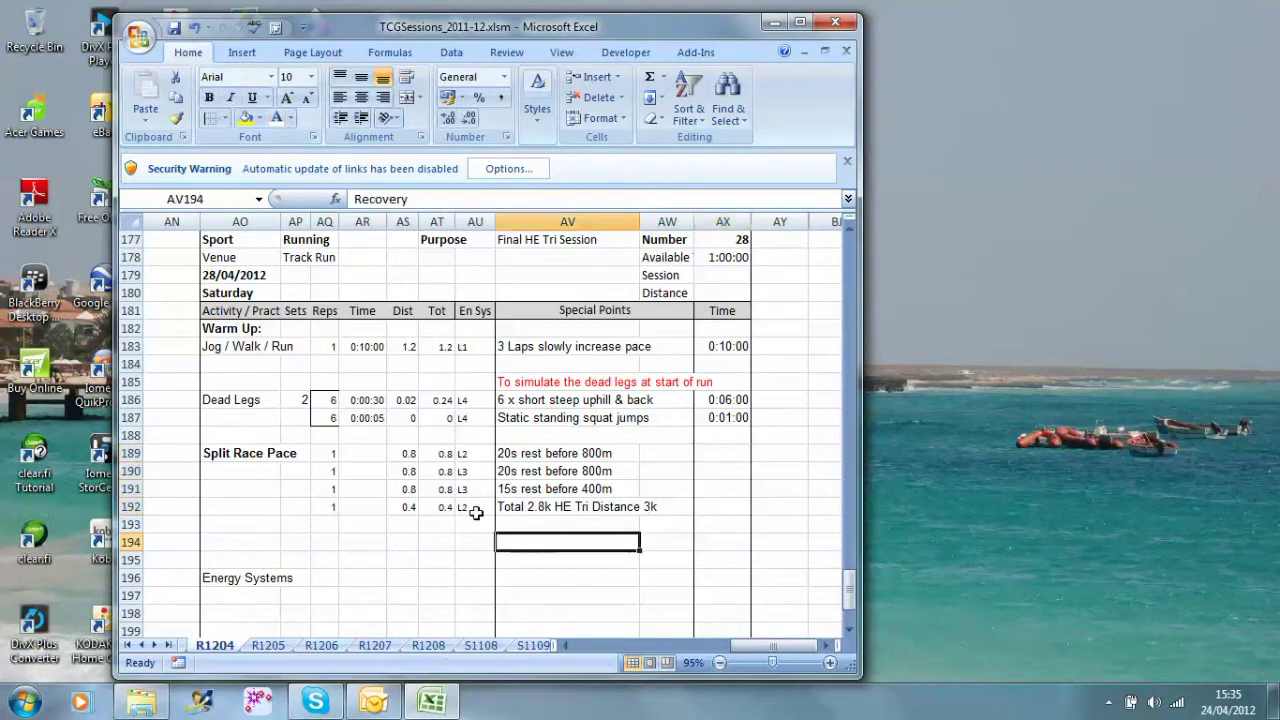
# Step: Review the Split Race Pace rows 189 to 192: their reps, distances and rest notes in the special points
pyautogui.click(337, 453)
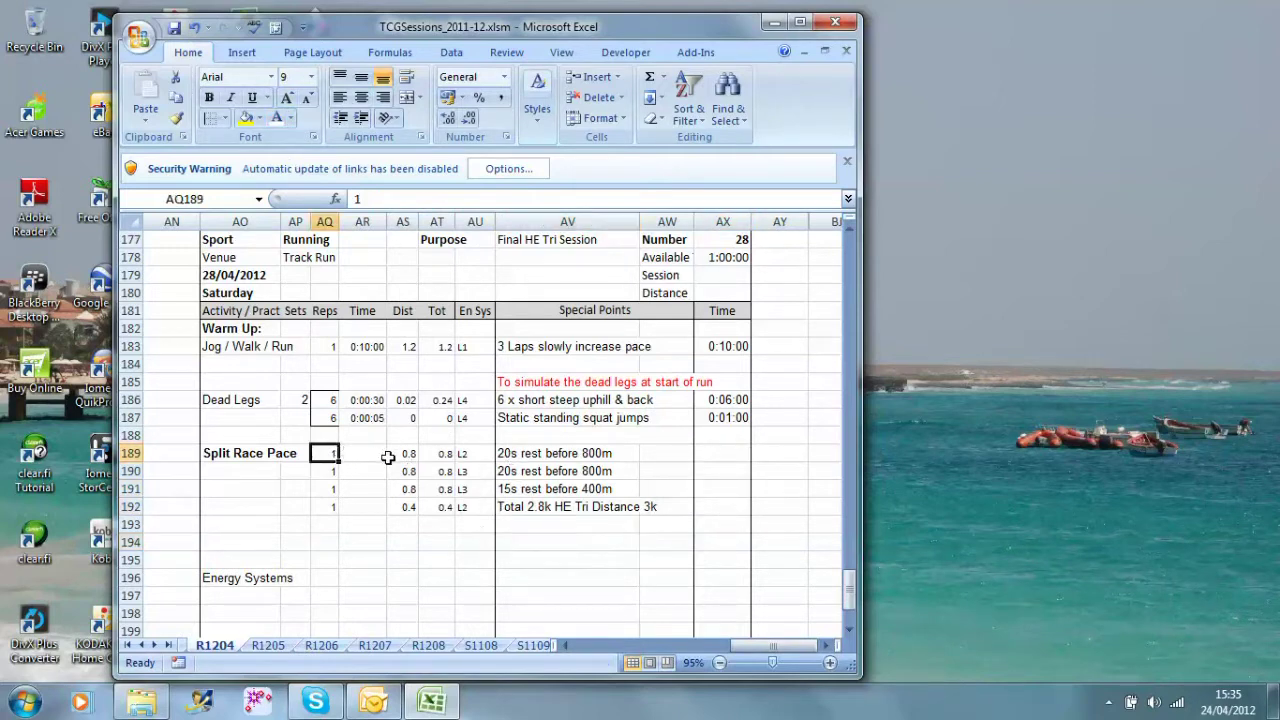
pyautogui.click(505, 455)
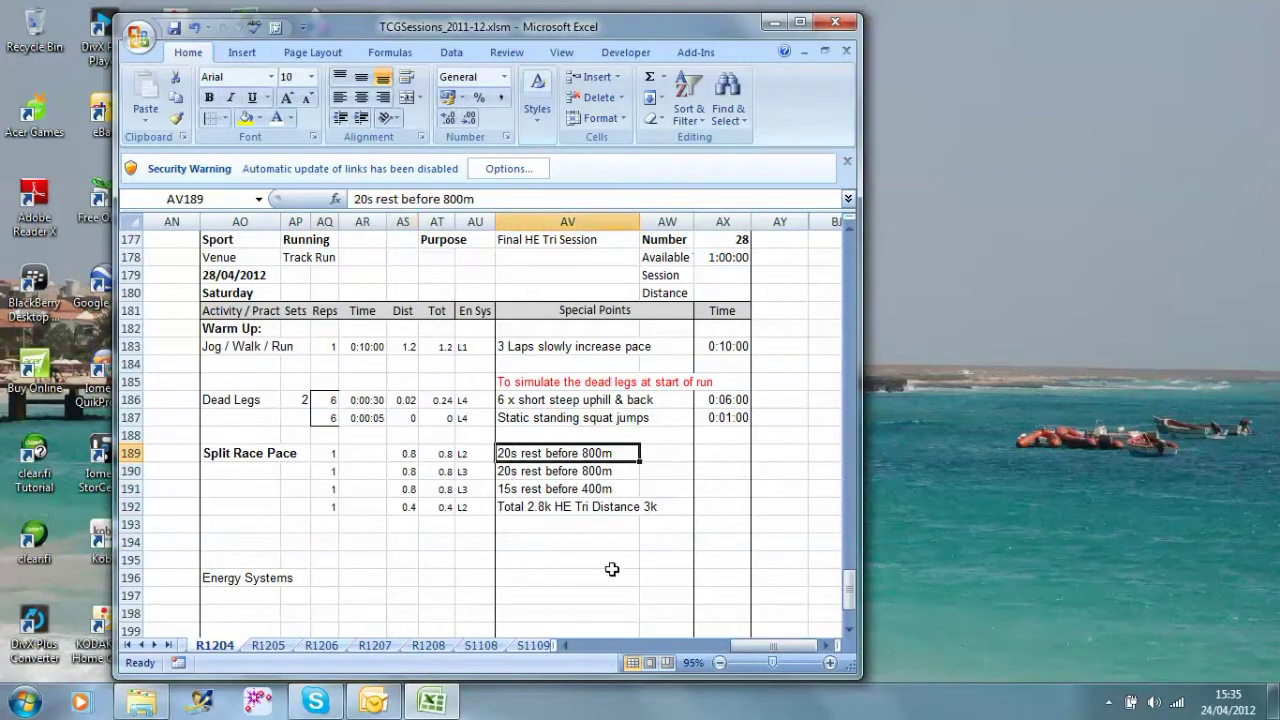
pyautogui.click(328, 469)
pyautogui.click(410, 470)
pyautogui.click(508, 471)
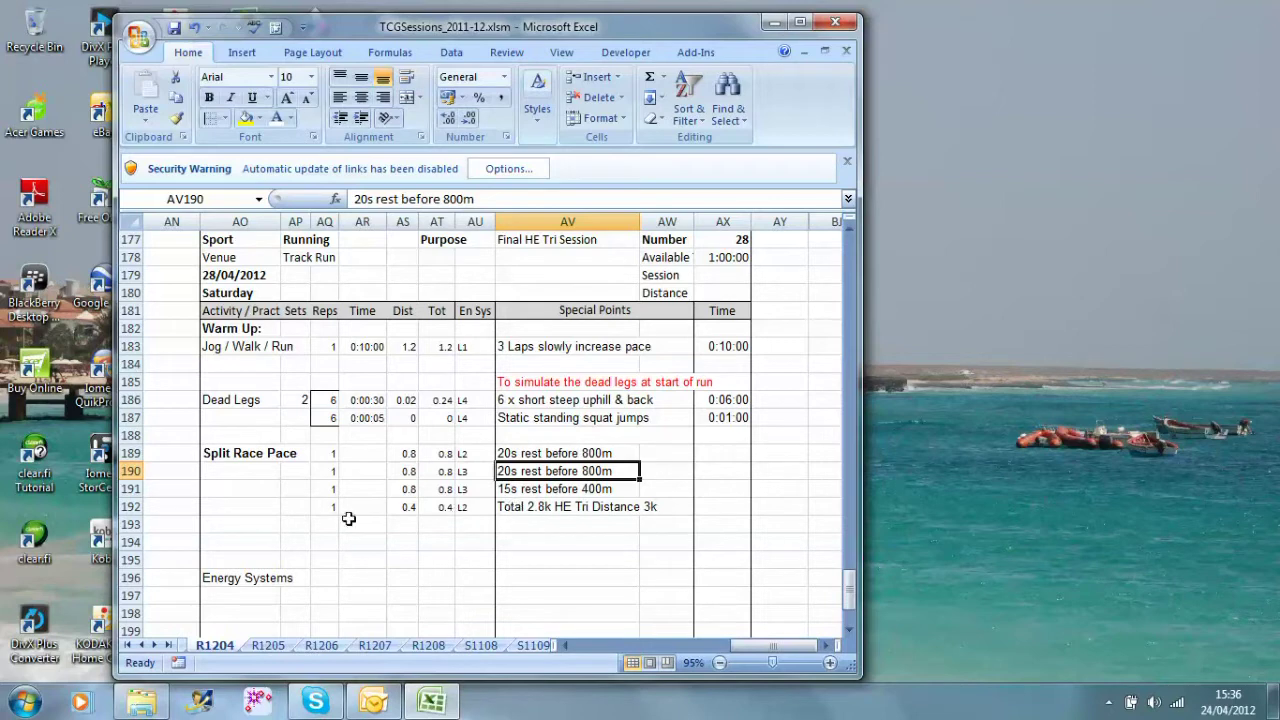
pyautogui.click(331, 494)
pyautogui.click(410, 490)
pyautogui.click(512, 489)
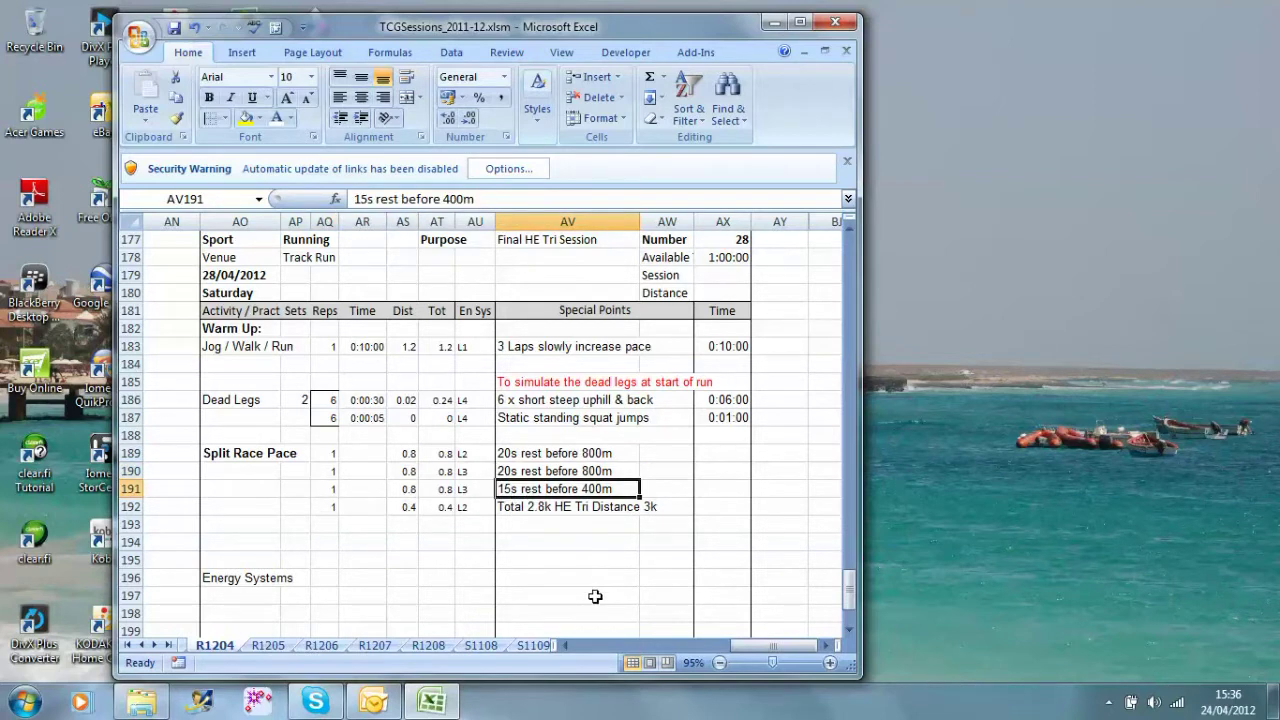
pyautogui.click(327, 507)
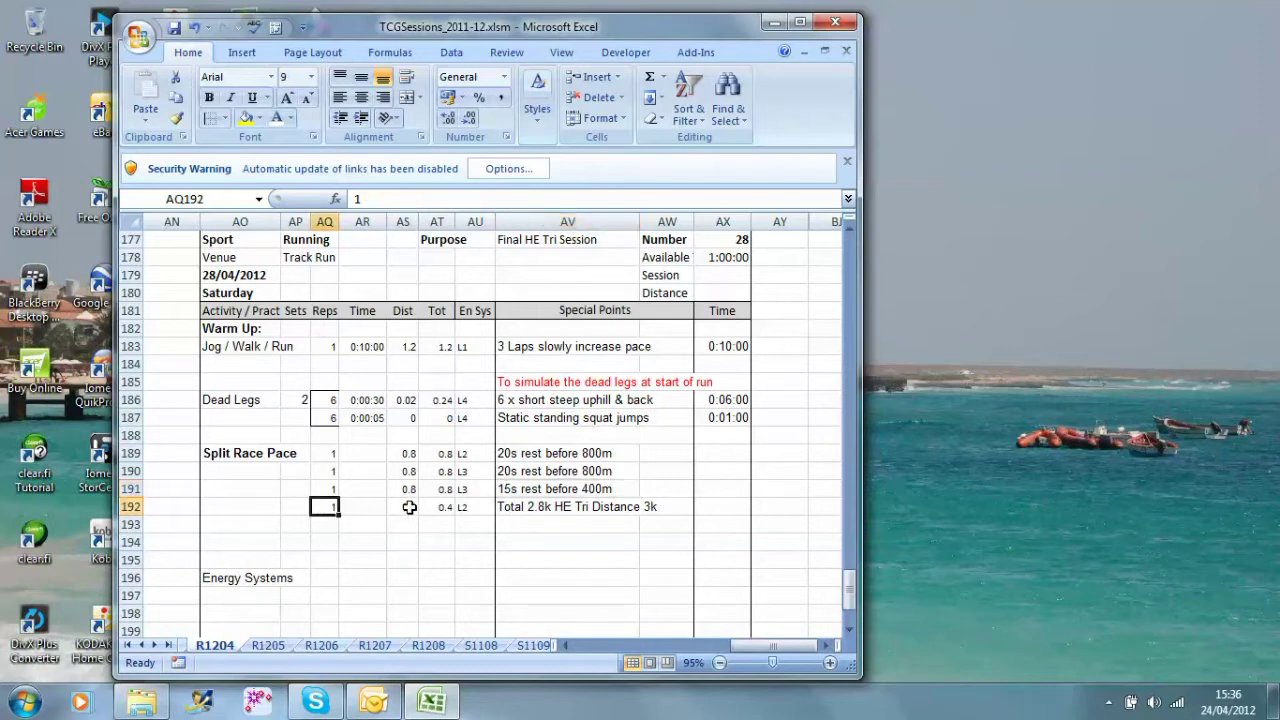
pyautogui.click(409, 507)
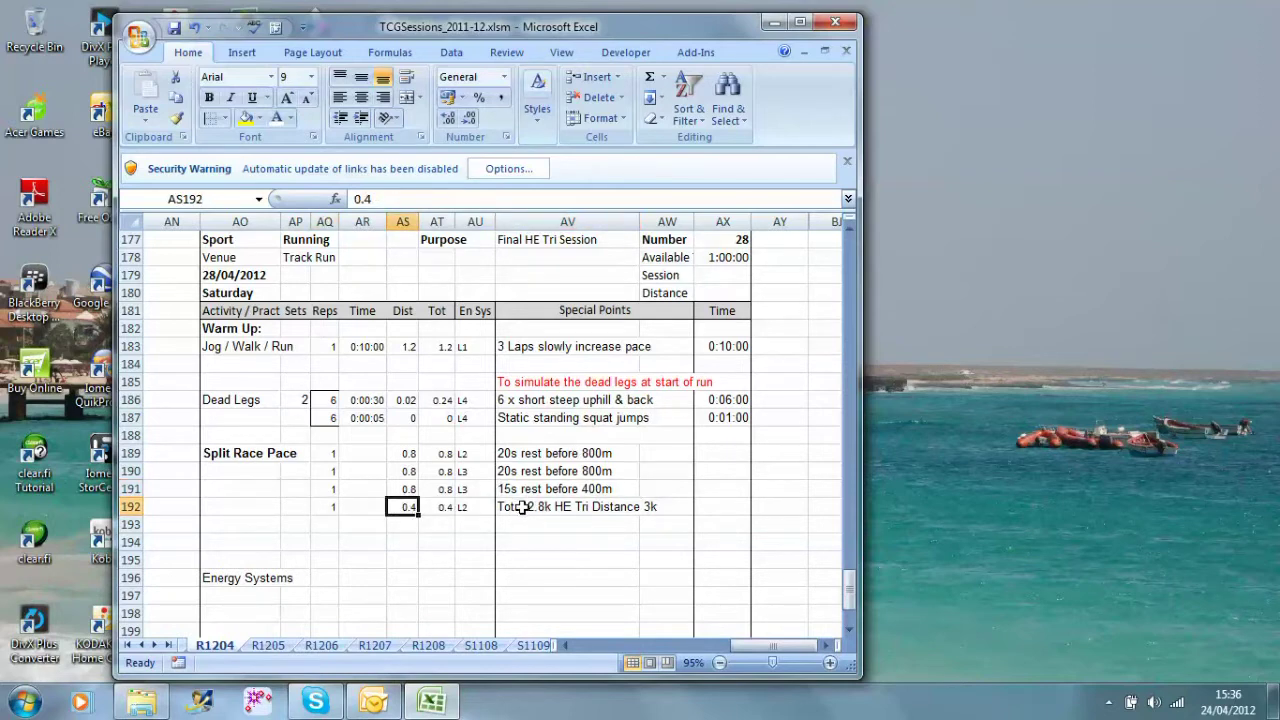
# Step: Set the font colour of the total distance note in AV192 to red
pyautogui.click(522, 507)
pyautogui.click(291, 118)
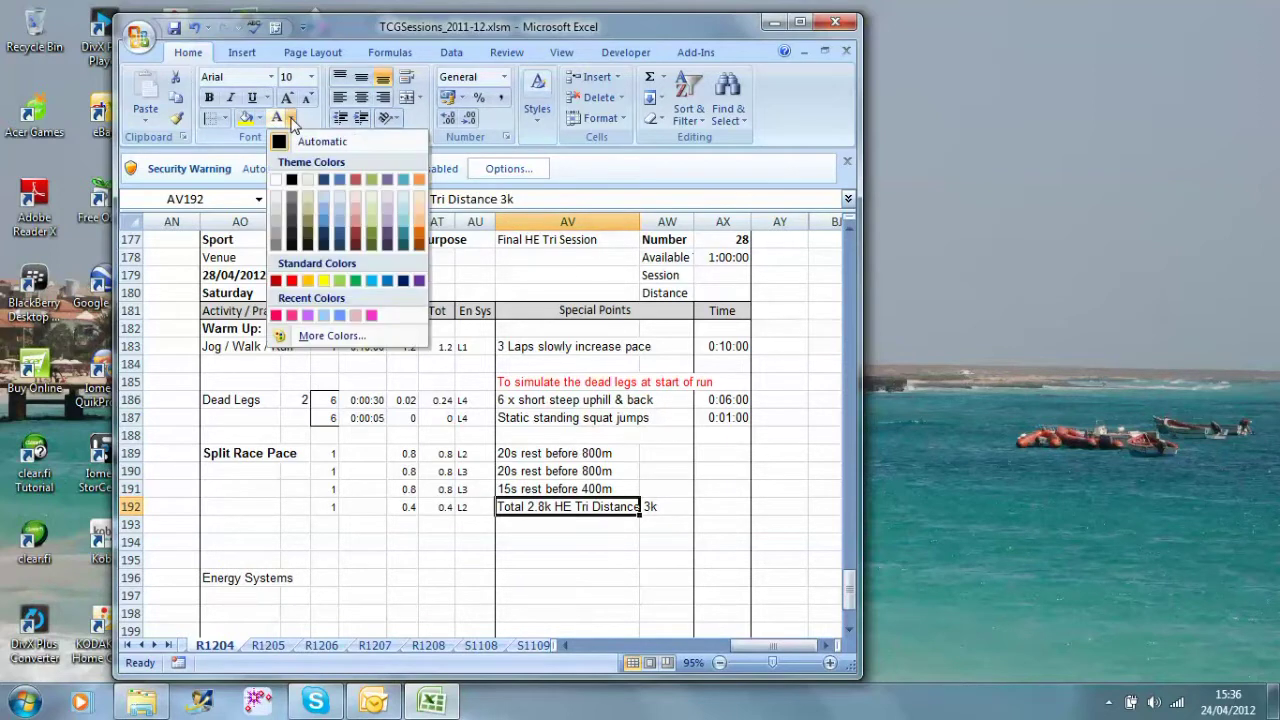
pyautogui.click(292, 280)
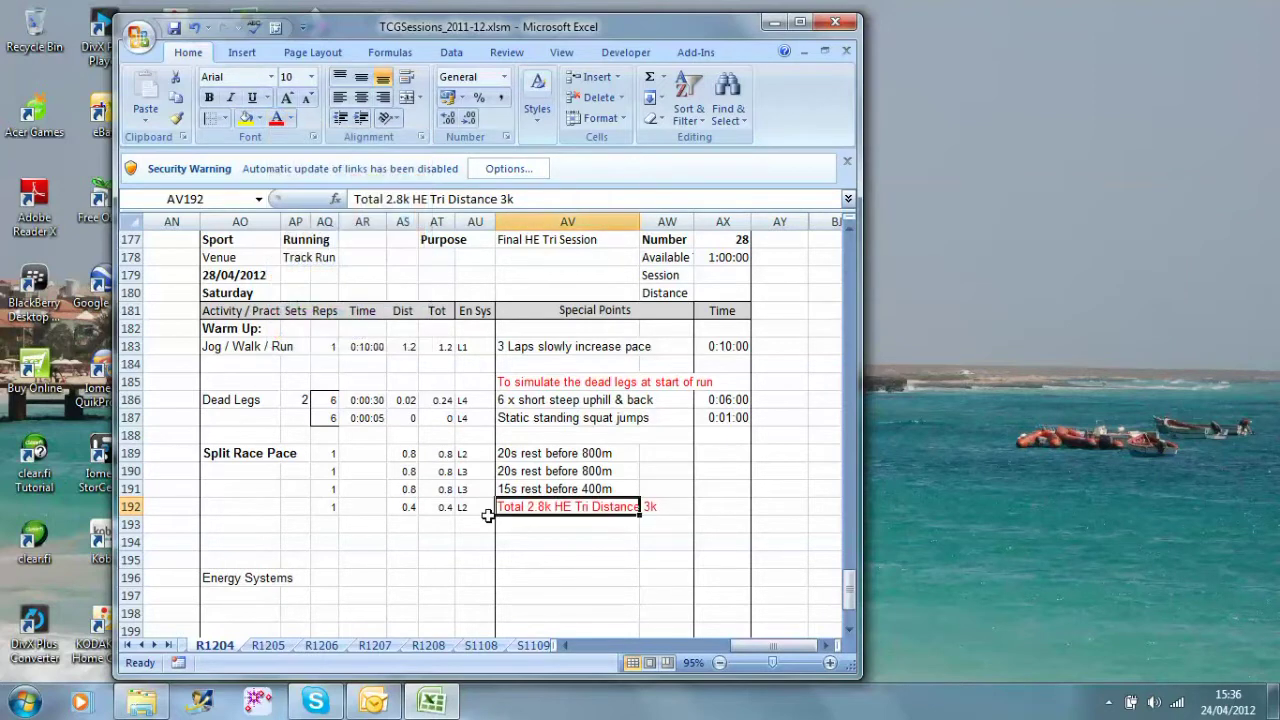
pyautogui.click(562, 540)
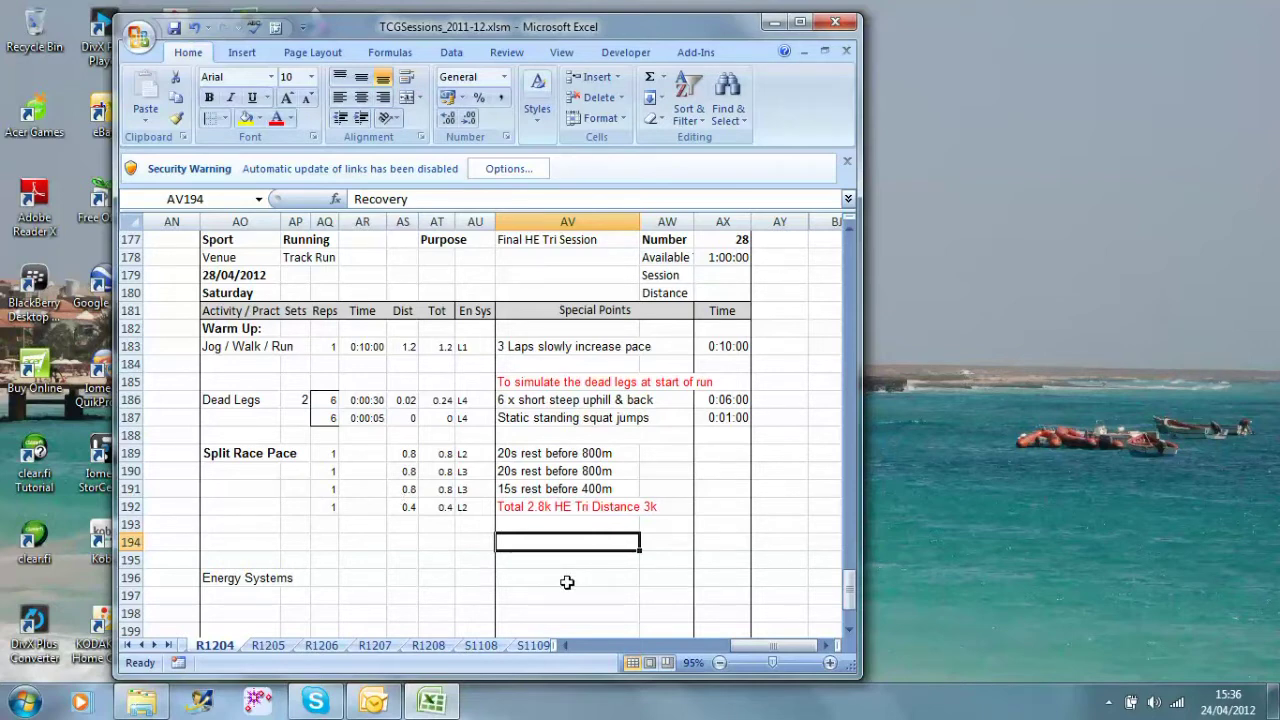
# Step: Examine the energy system levels in AU189:AU192, comparing the first Split Race Pace effort with the second
pyautogui.click(471, 457)
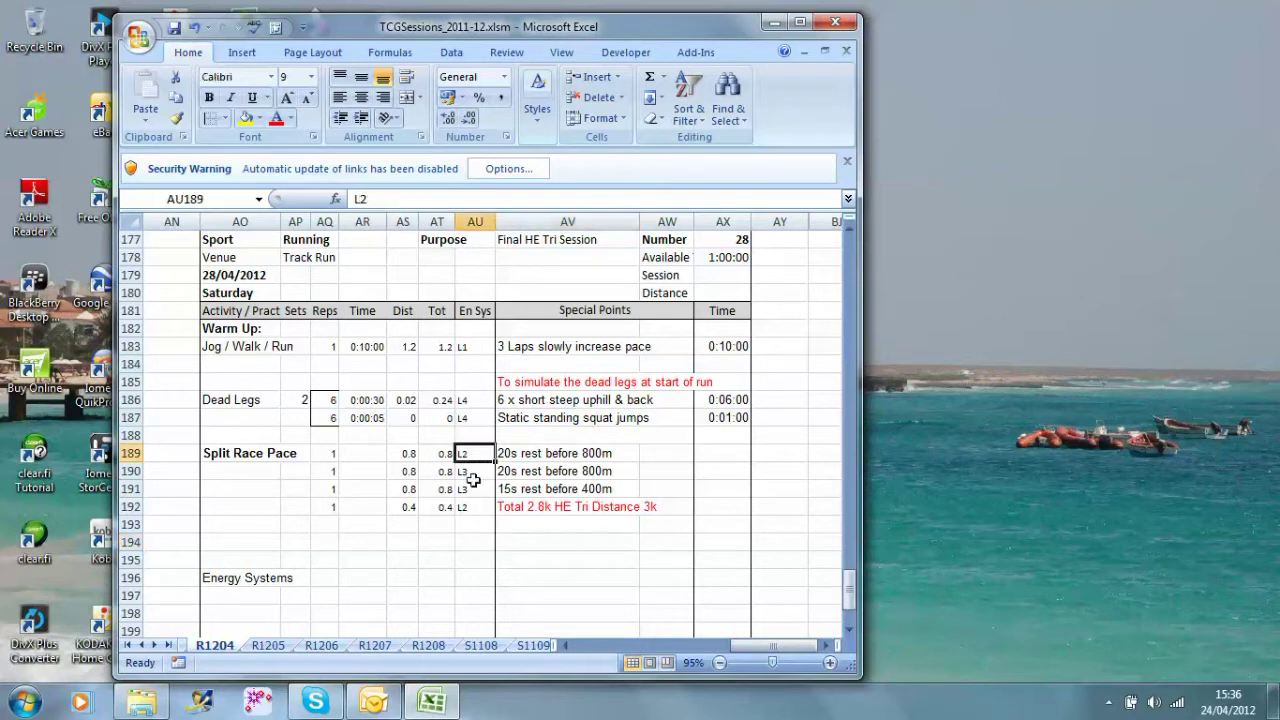
pyautogui.click(472, 471)
pyautogui.click(472, 489)
pyautogui.click(473, 507)
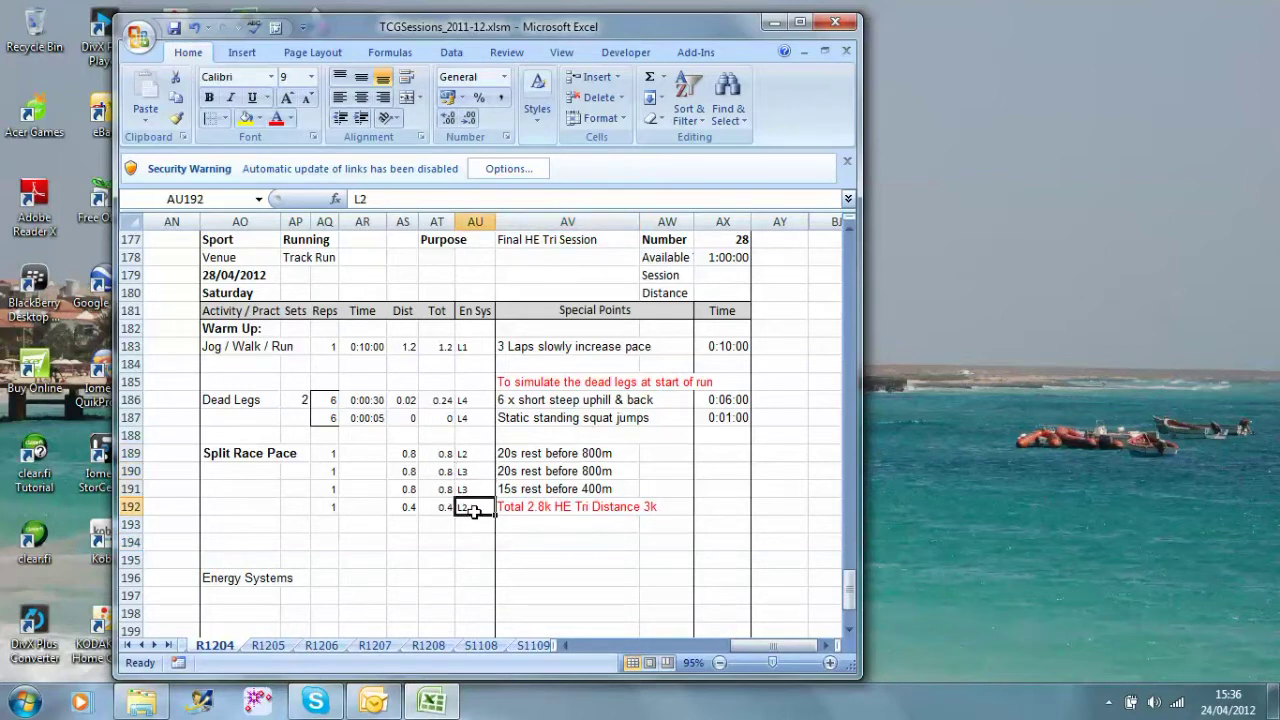
pyautogui.moveTo(473, 453); pyautogui.dragTo(474, 510)
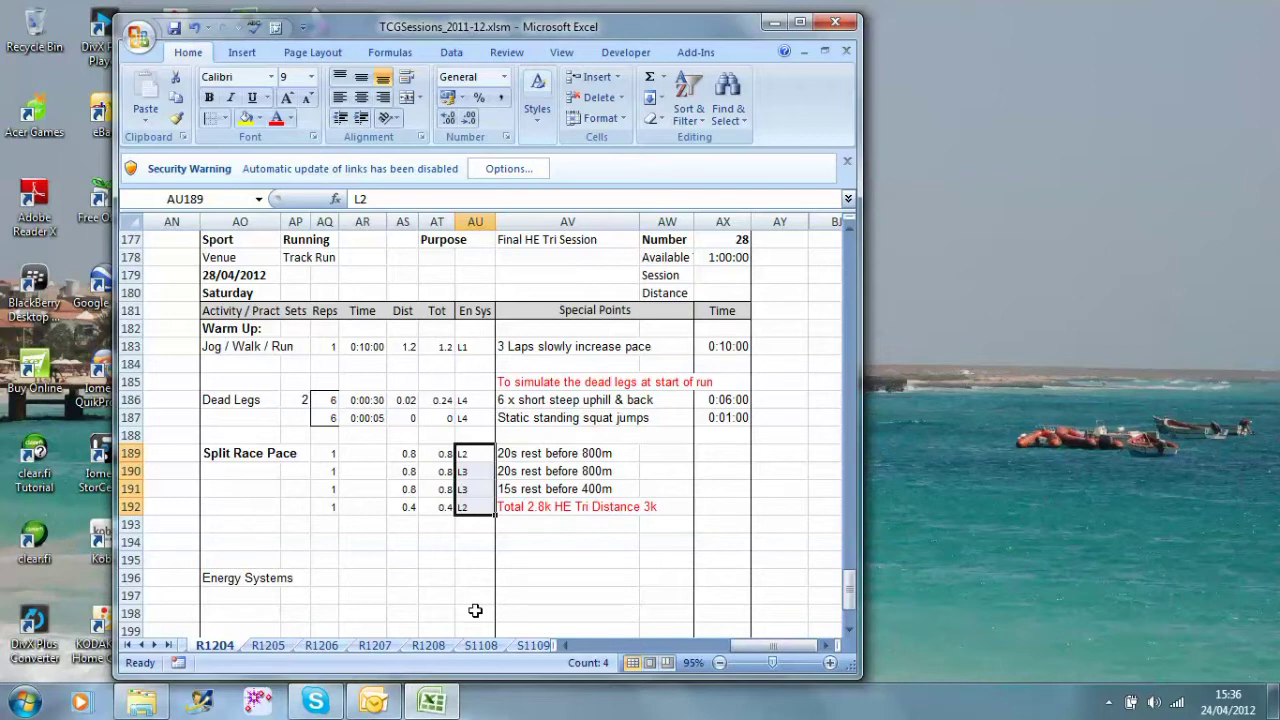
pyautogui.click(474, 472)
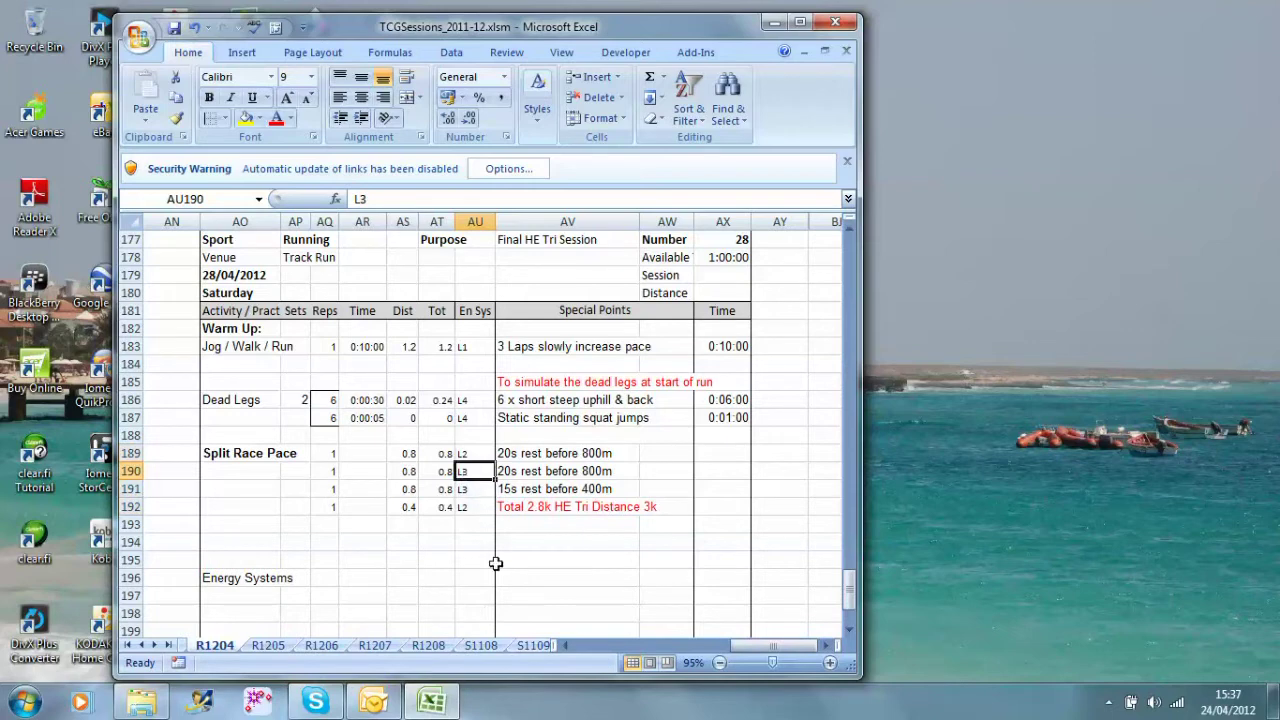
pyautogui.click(469, 454)
pyautogui.click(469, 469)
pyautogui.click(469, 455)
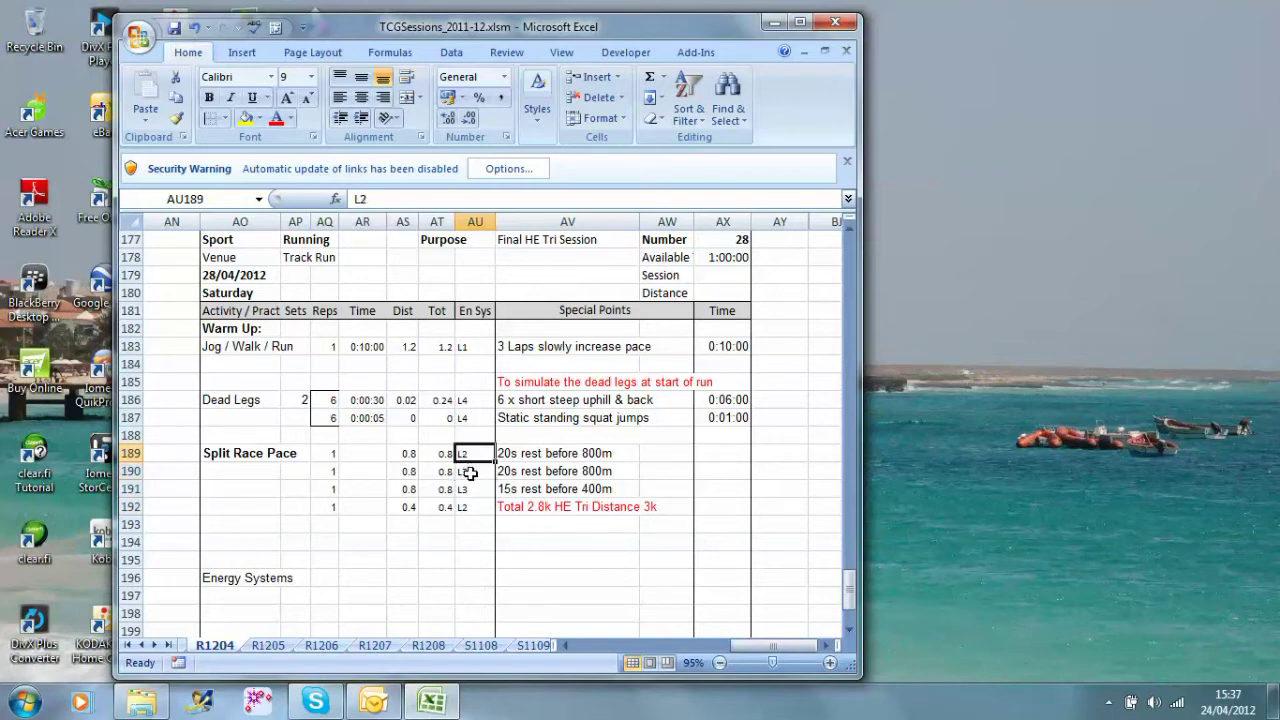
pyautogui.click(470, 470)
pyautogui.click(469, 455)
pyautogui.click(472, 471)
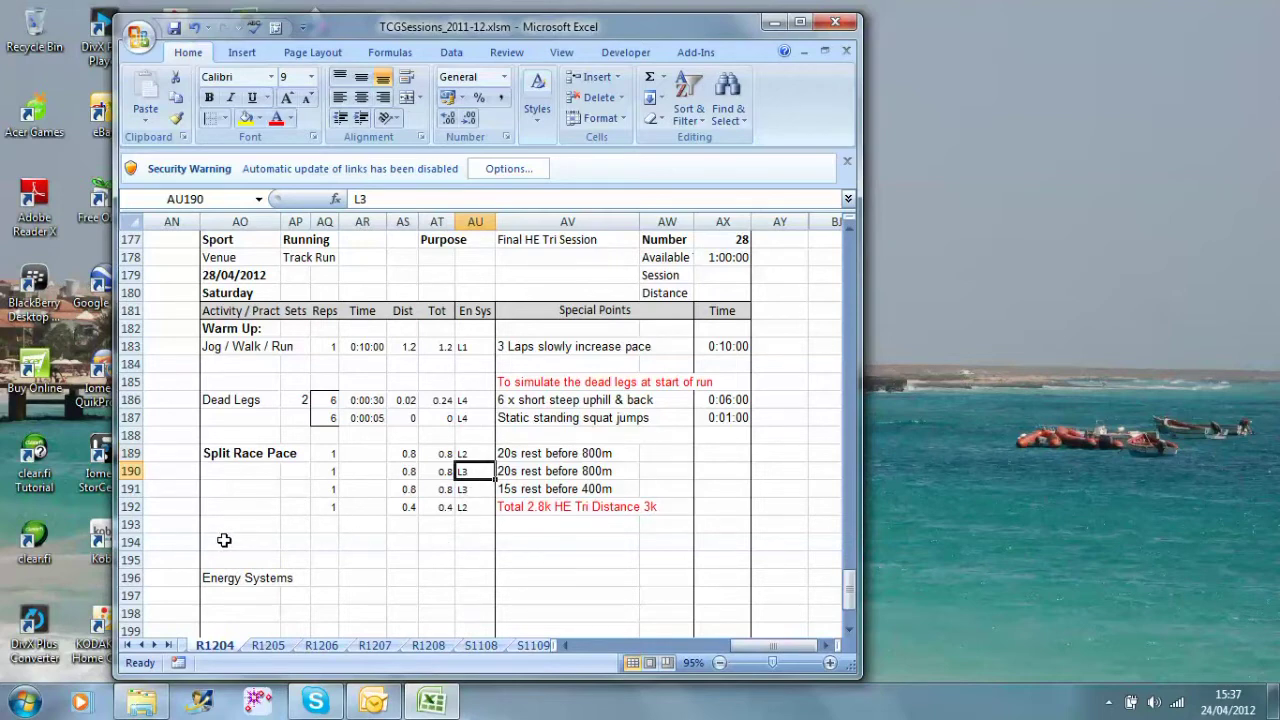
# Step: Reveal the hidden Cool Down row in AO194:AX194 by setting its font colour to Automatic
pyautogui.moveTo(224, 540); pyautogui.dragTo(703, 543)
pyautogui.click(290, 118)
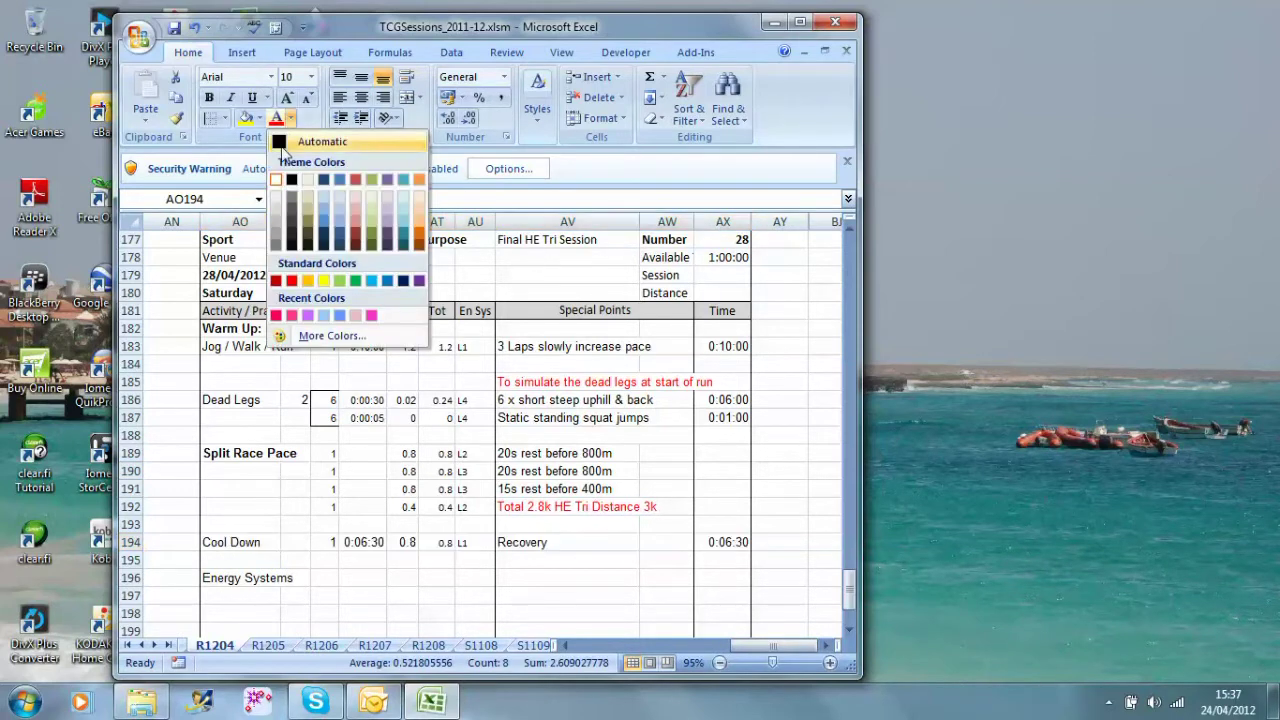
pyautogui.click(330, 134)
pyautogui.click(437, 575)
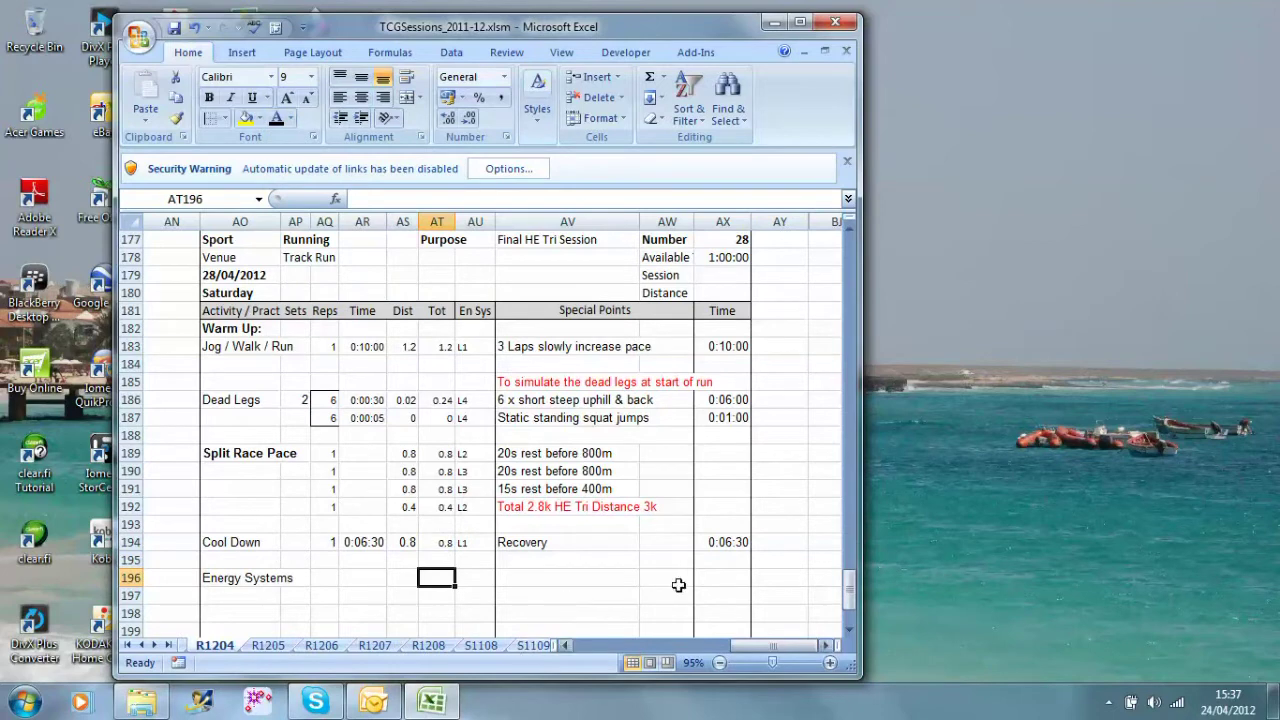
# Step: Review the Cool Down row's distance, time, special point and total time
pyautogui.click(405, 542)
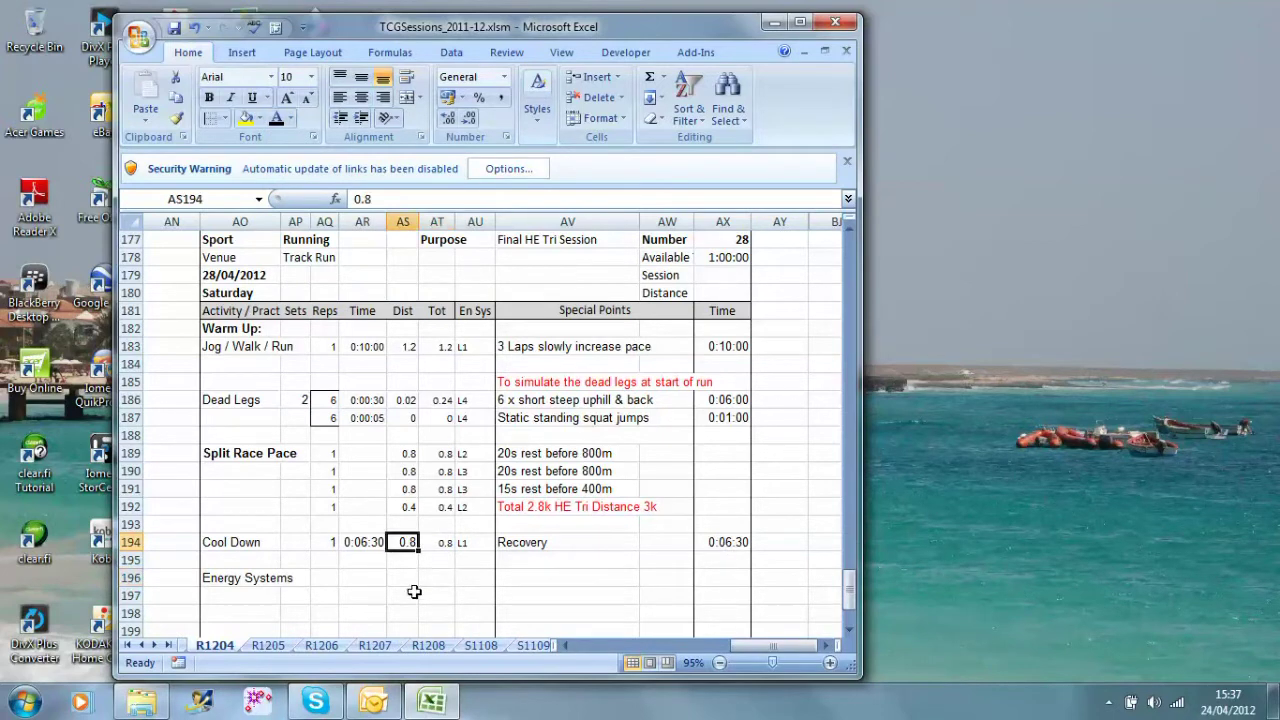
pyautogui.click(367, 540)
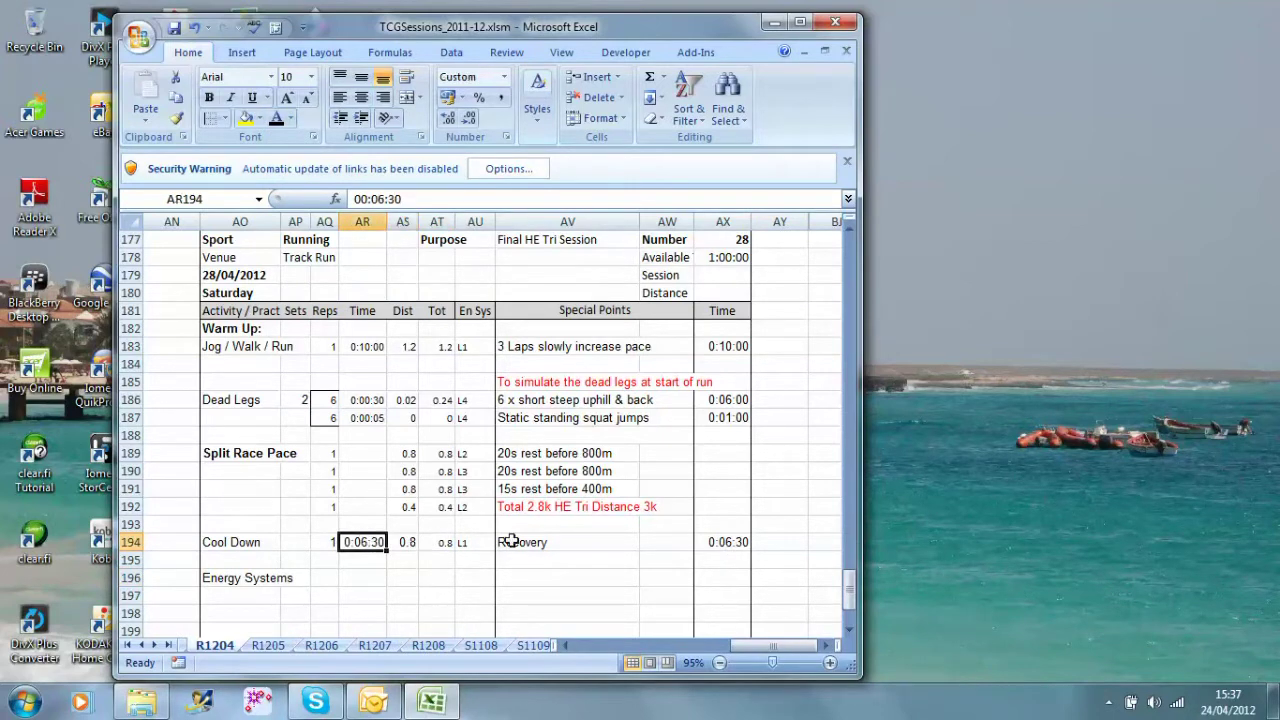
pyautogui.click(532, 543)
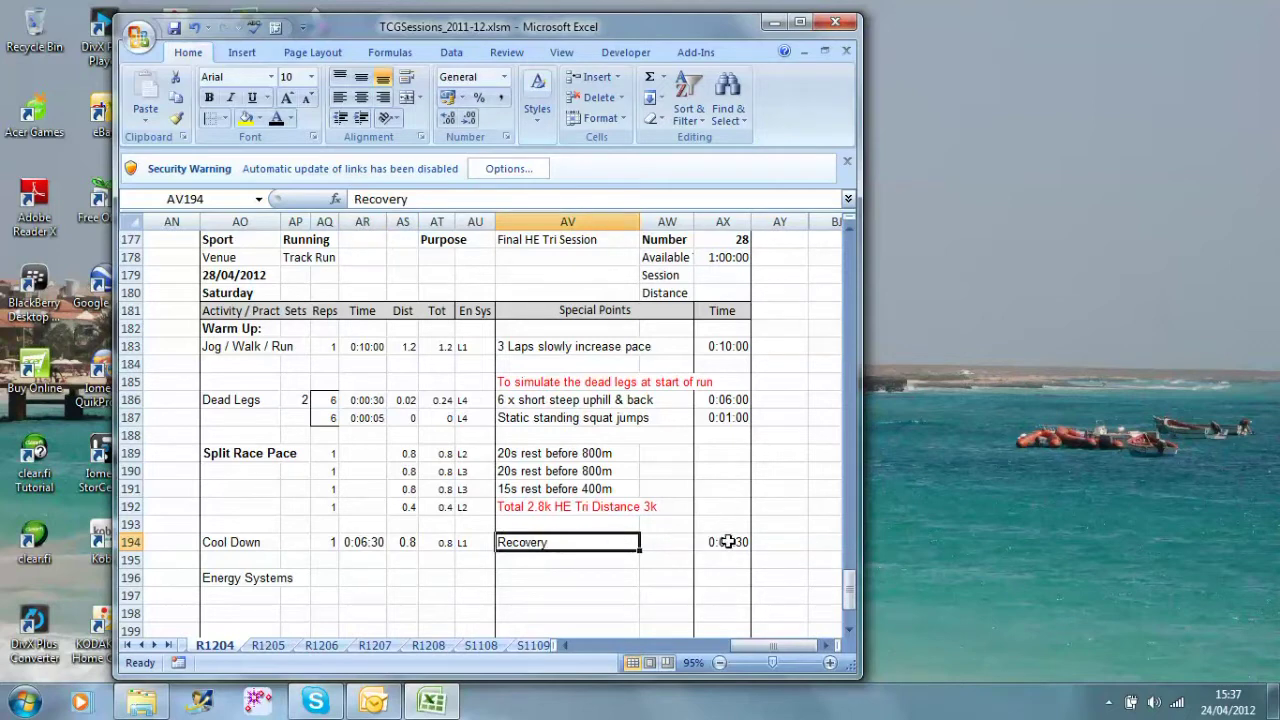
pyautogui.click(727, 541)
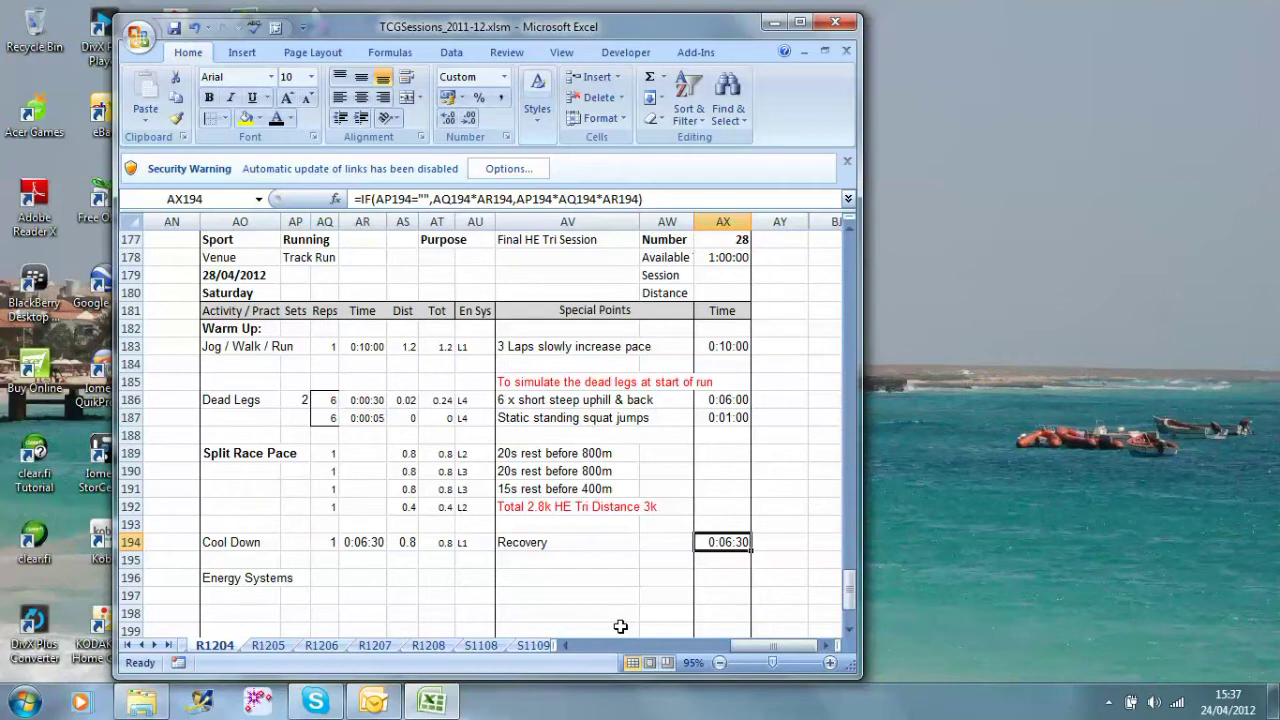
# Step: Reveal the hidden session time and distance totals in AX179:AX180 by setting their font colour to Automatic
pyautogui.scroll(-1, 574, 540)
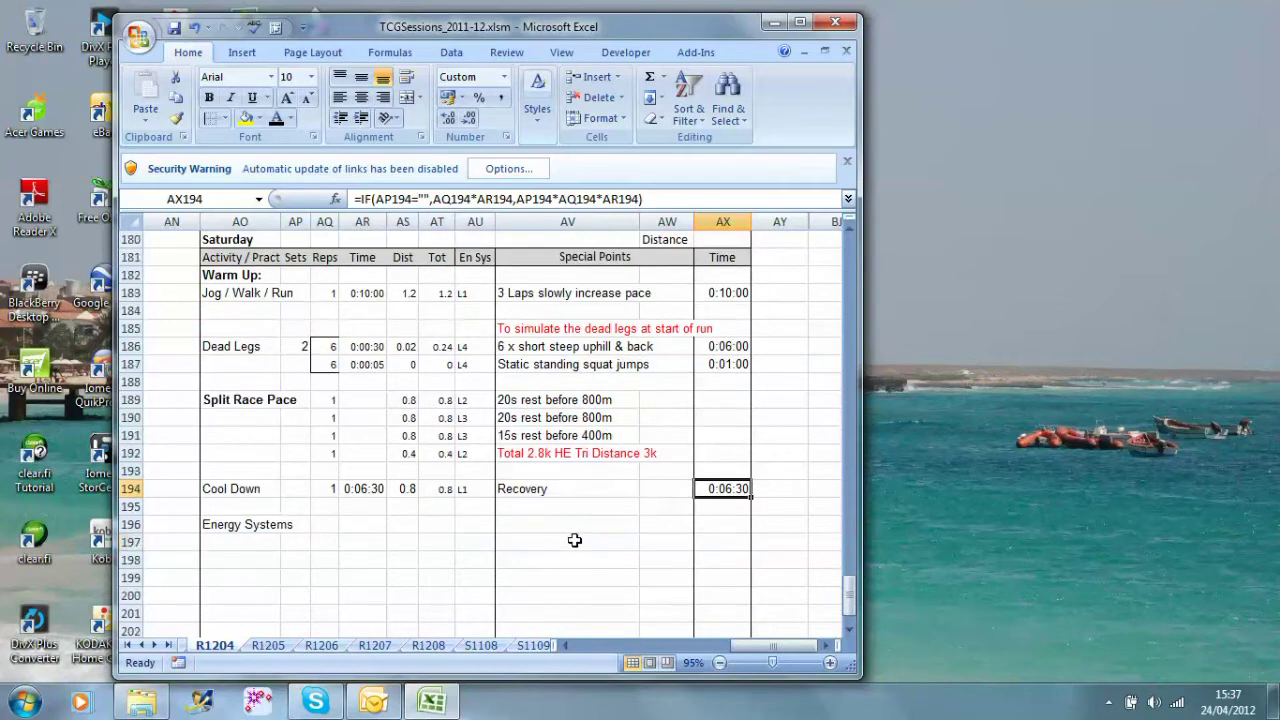
pyautogui.scroll(1, 574, 540)
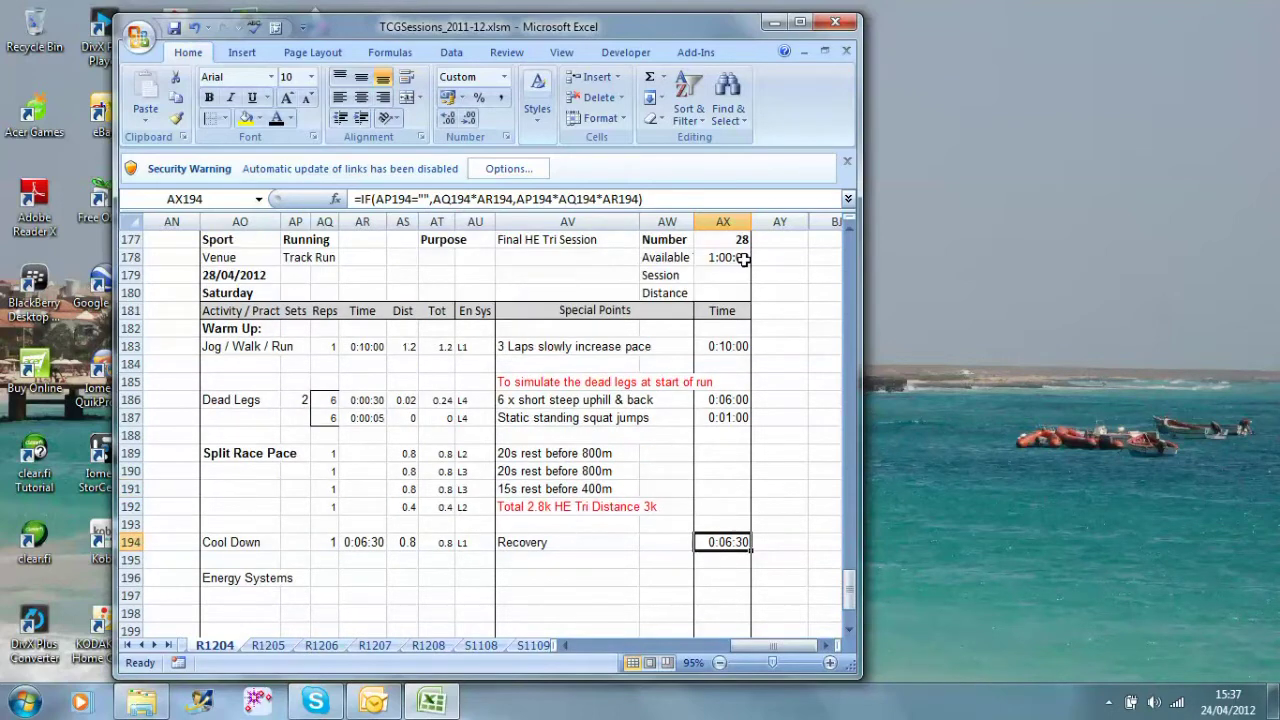
pyautogui.moveTo(723, 276); pyautogui.dragTo(722, 298)
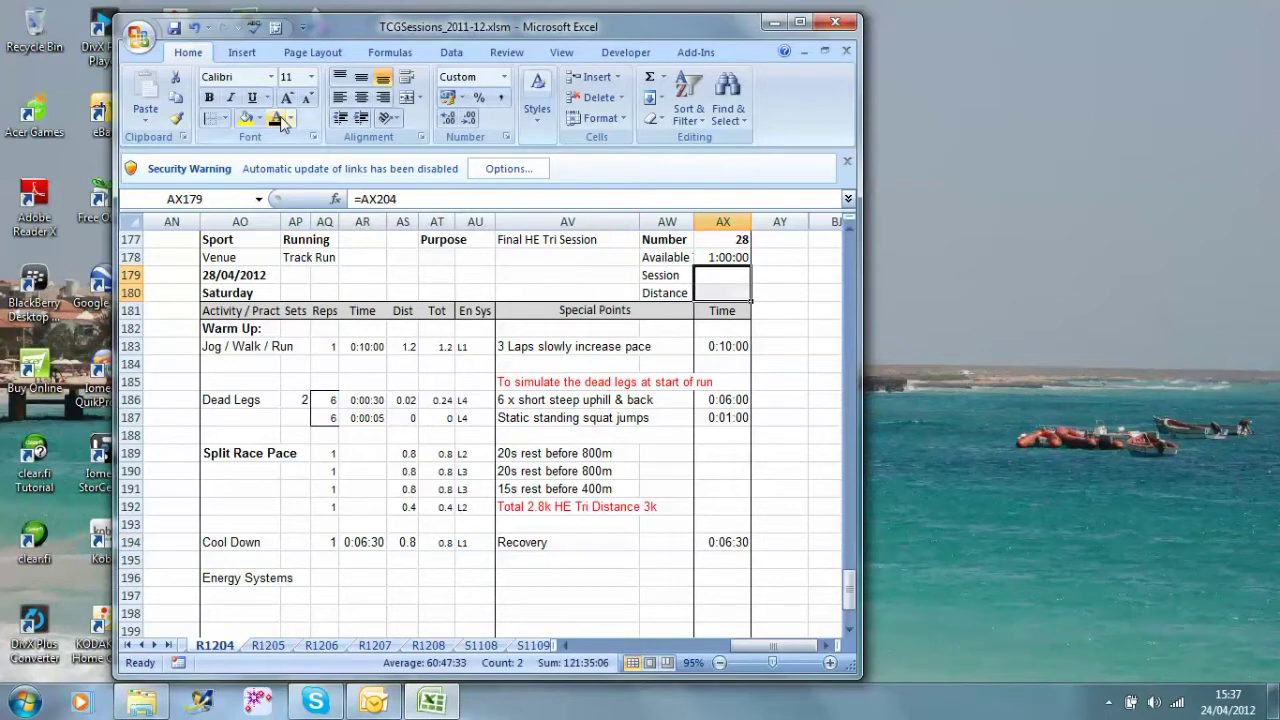
pyautogui.click(750, 275)
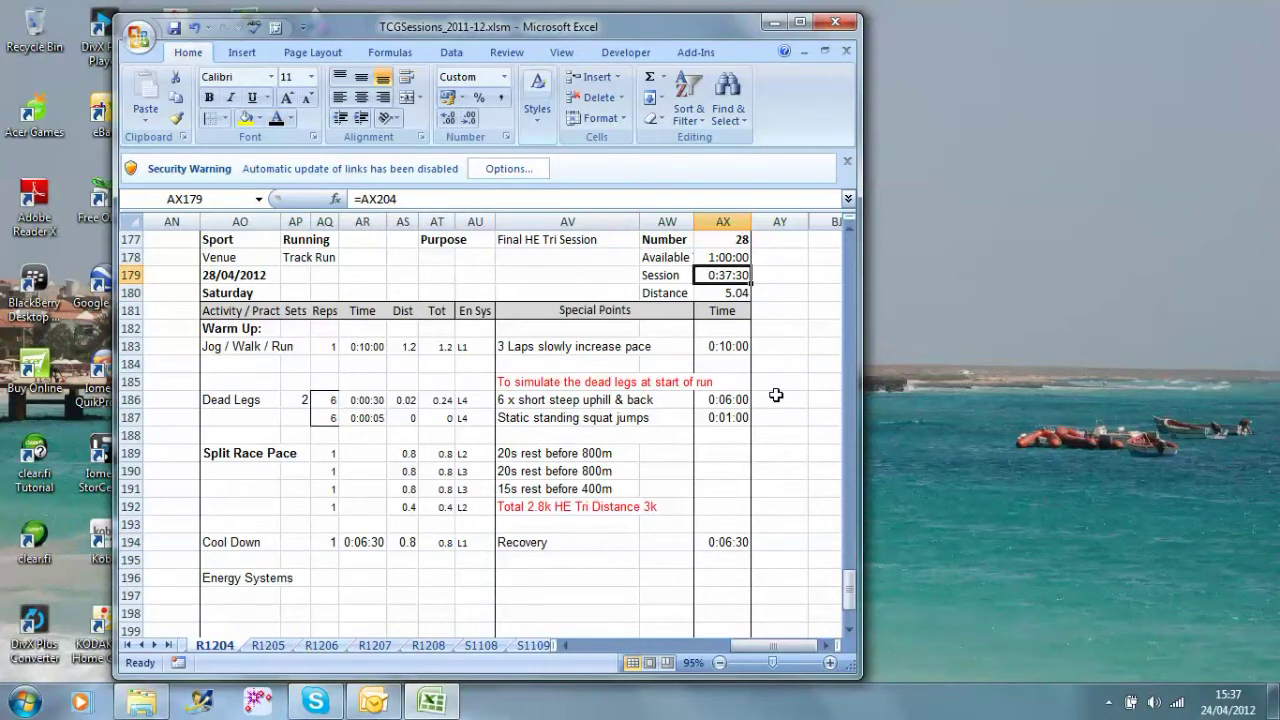
pyautogui.click(724, 293)
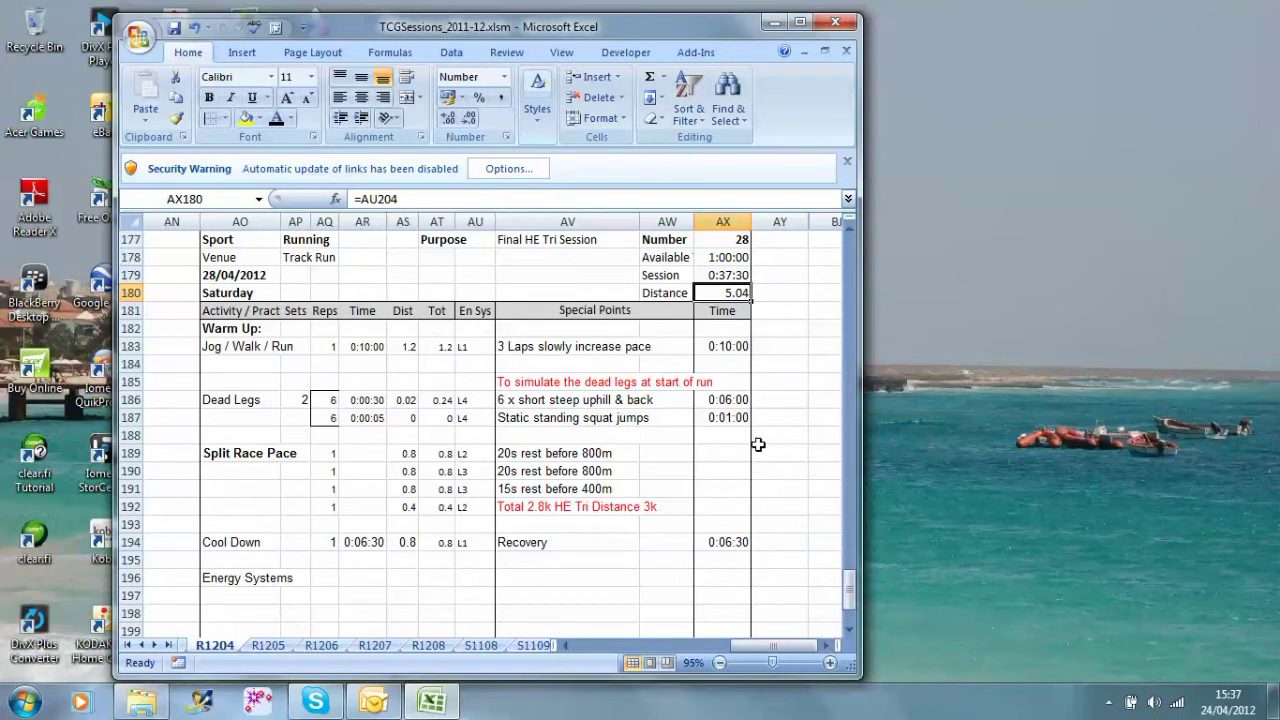
# Step: Reveal the hidden Energy Systems breakdown in AQ197:AU204 by setting its font colour to Automatic
pyautogui.scroll(-1, 410, 590)
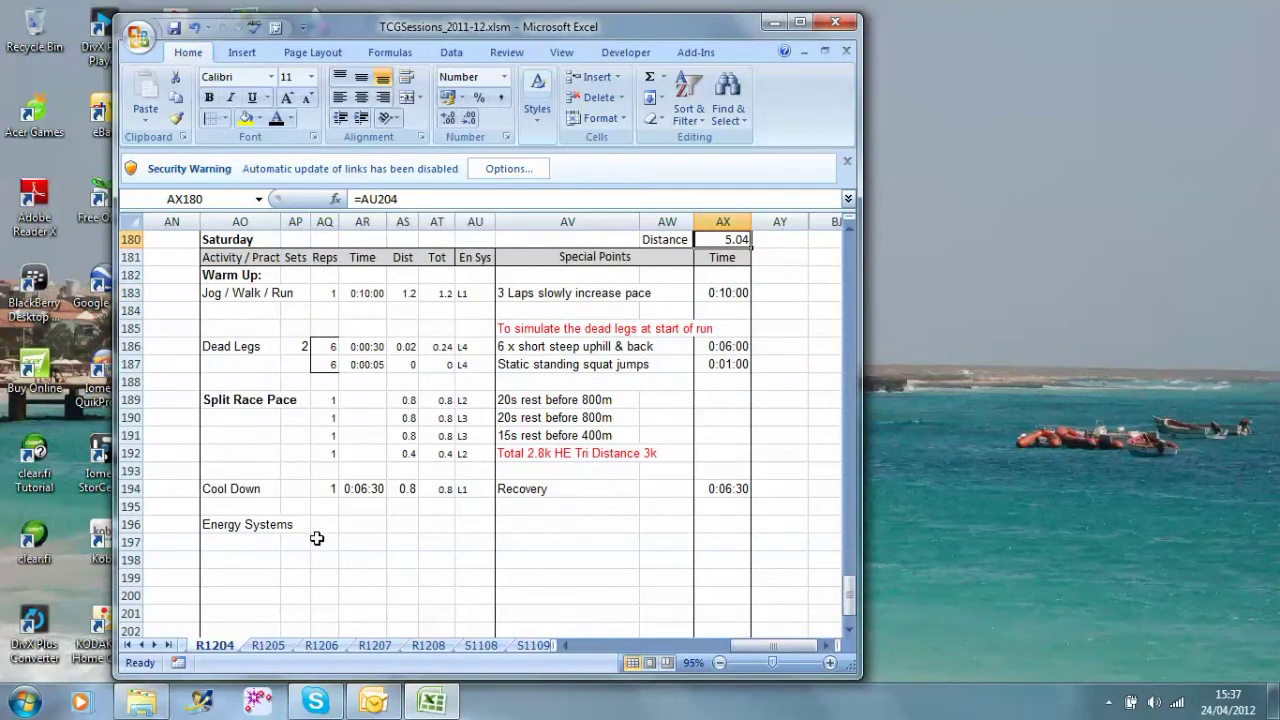
pyautogui.moveTo(316, 540); pyautogui.dragTo(467, 606)
pyautogui.click(276, 118)
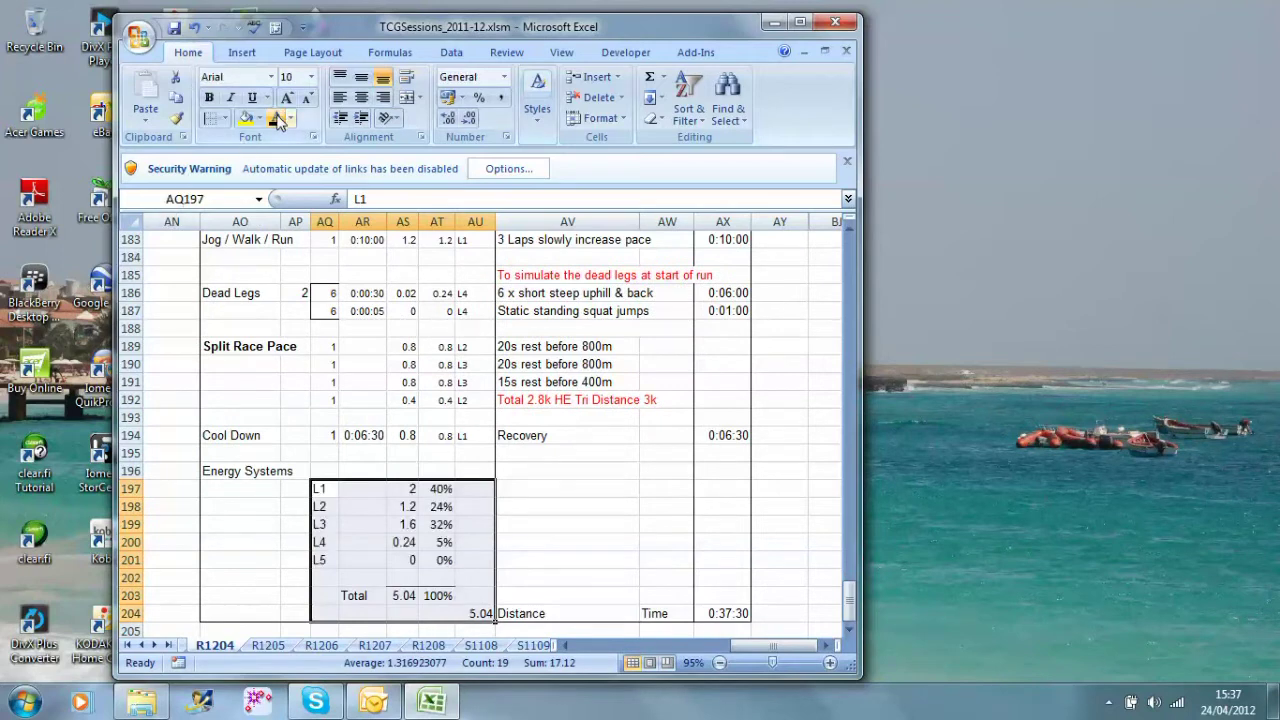
pyautogui.click(550, 522)
# Step: Review the Energy Systems percentages for levels L1 to L4, and return to the session header
pyautogui.click(315, 487)
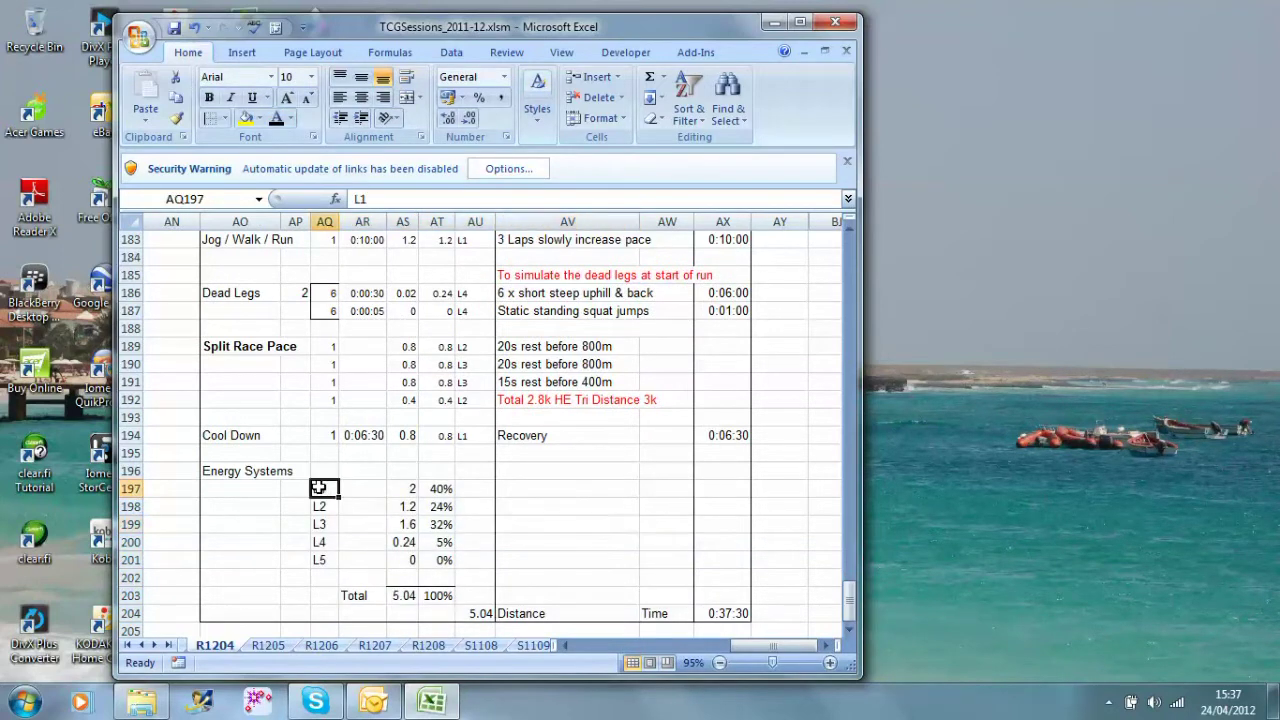
pyautogui.click(436, 488)
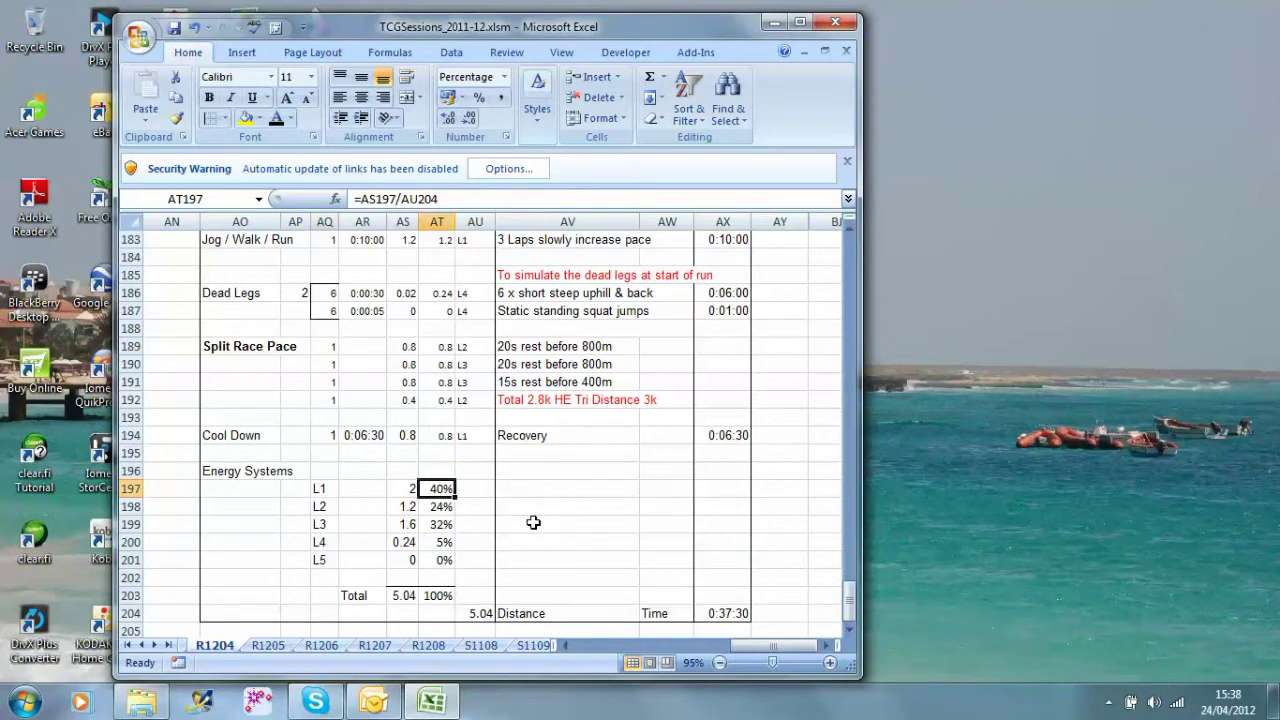
pyautogui.click(325, 507)
pyautogui.click(445, 507)
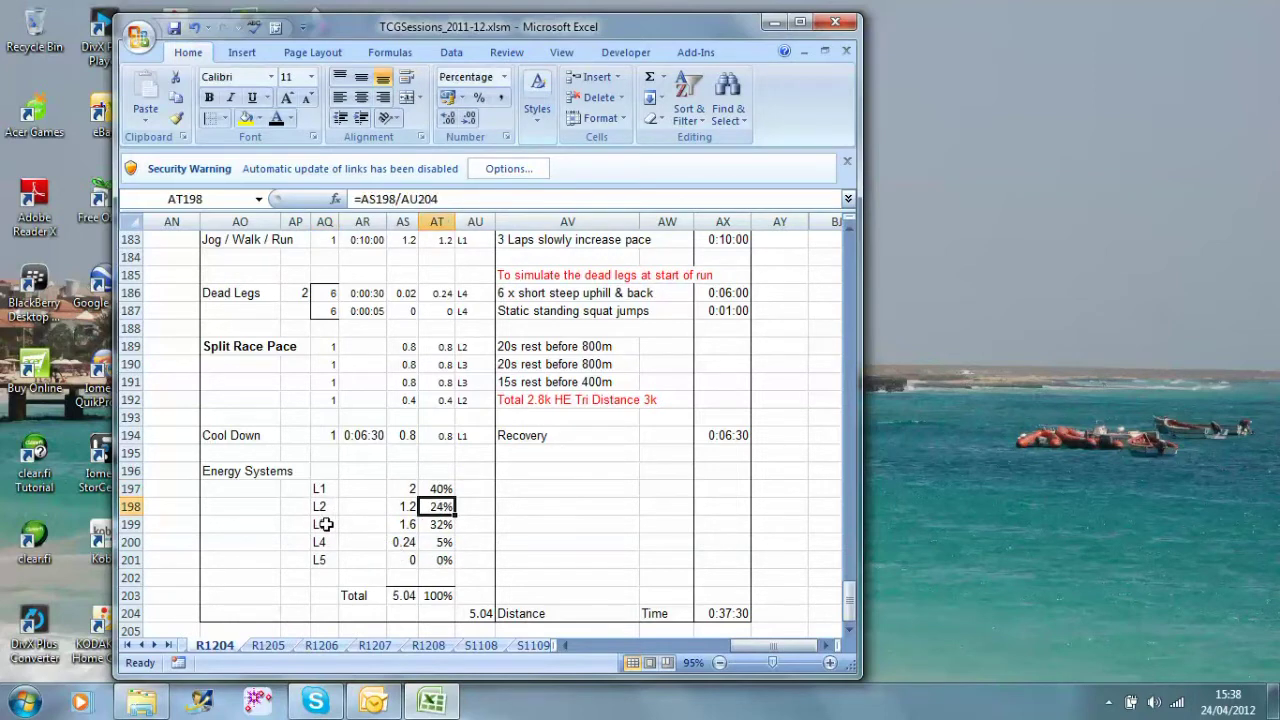
pyautogui.click(324, 523)
pyautogui.click(453, 525)
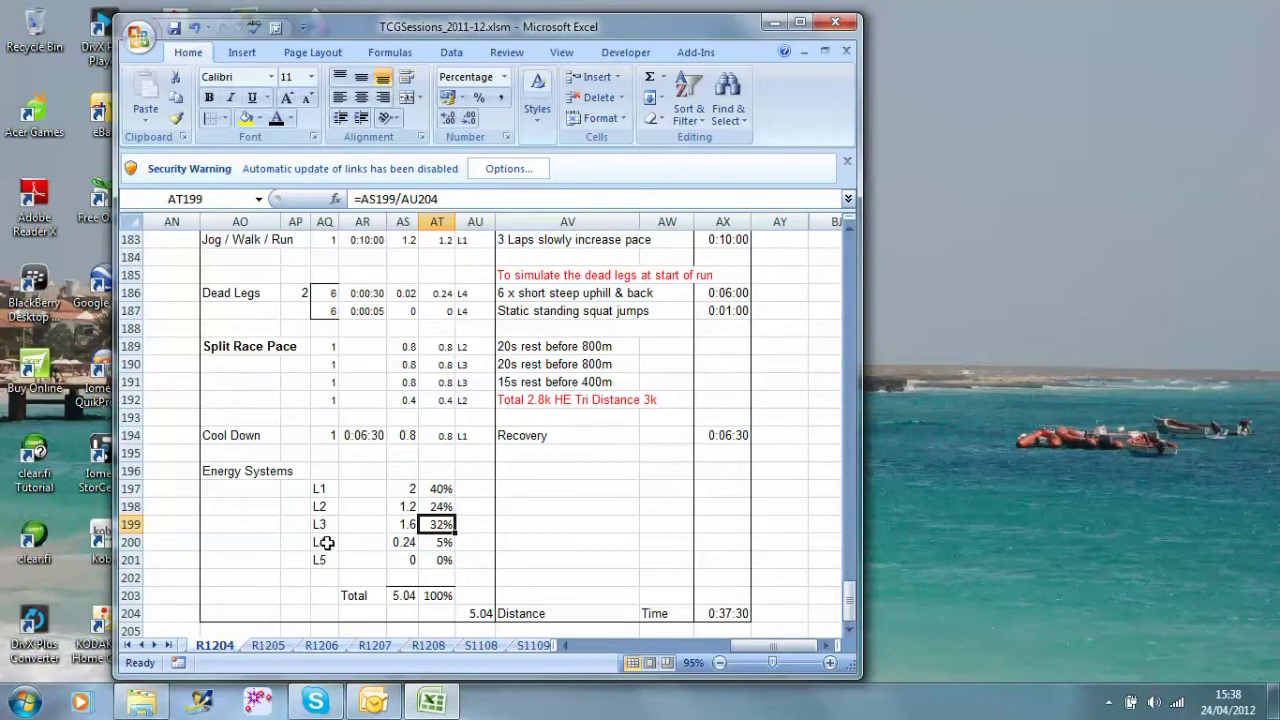
pyautogui.click(326, 543)
pyautogui.click(446, 542)
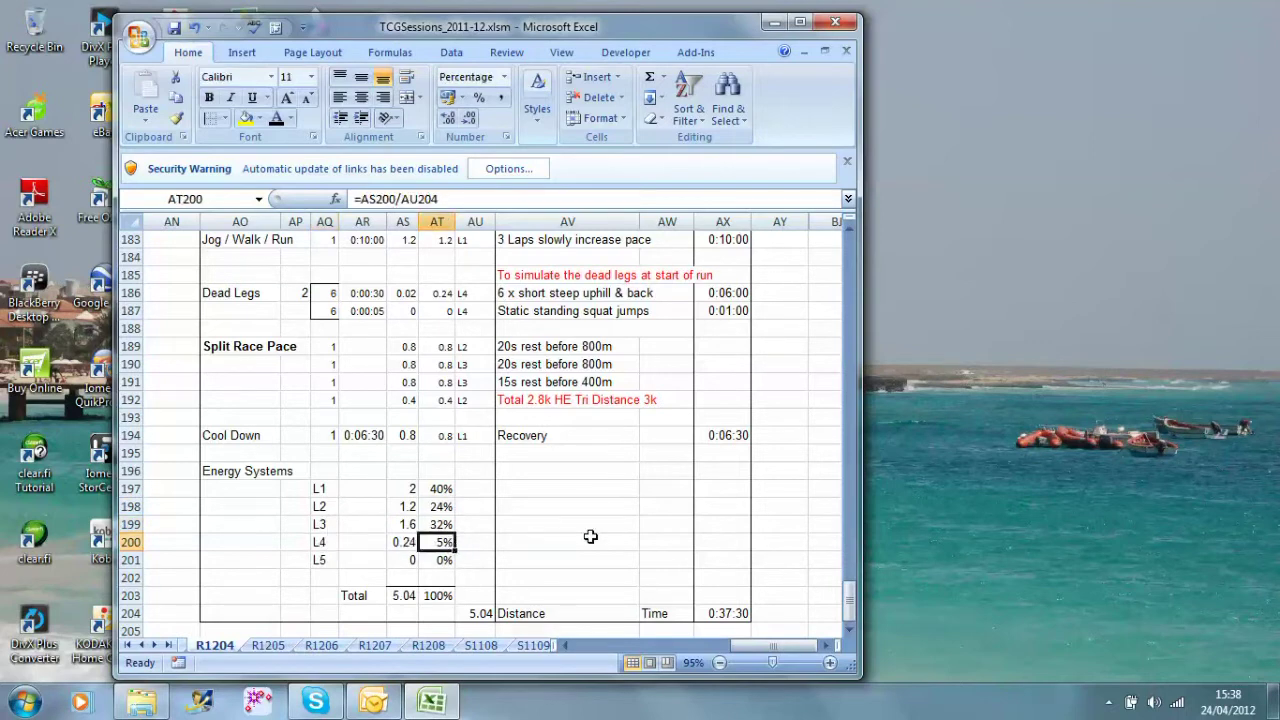
pyautogui.scroll(1, 591, 537)
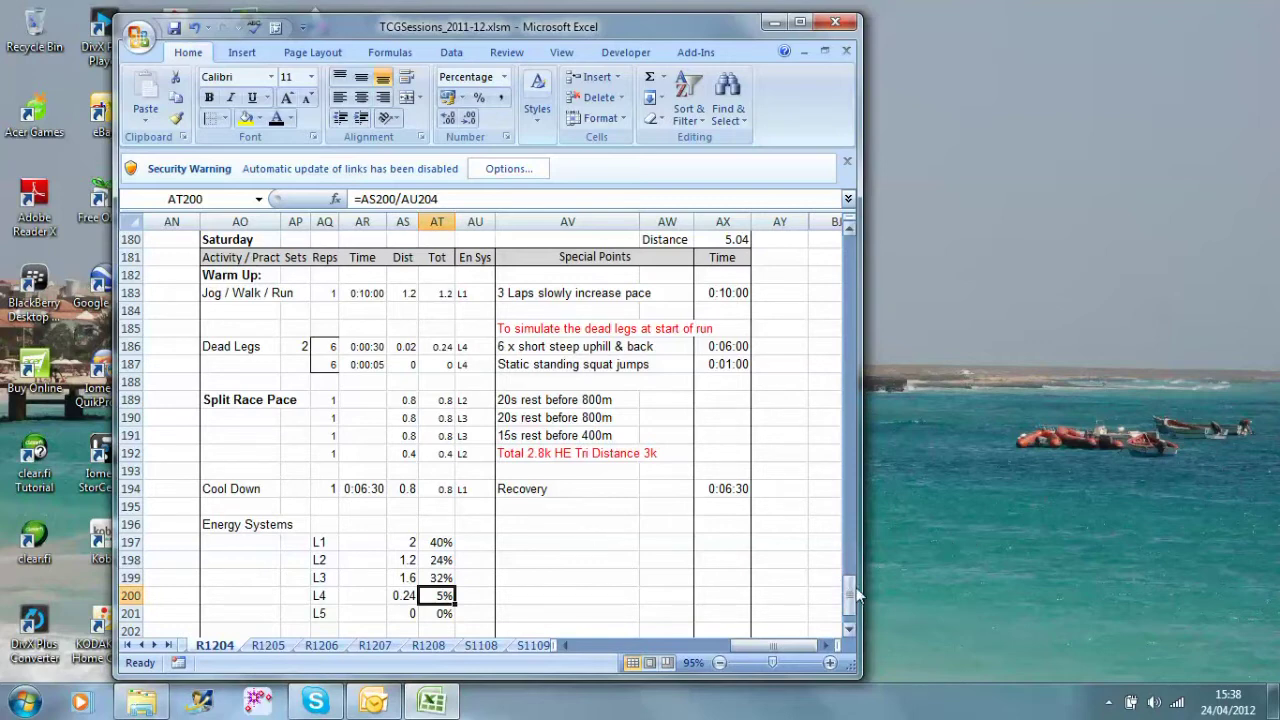
pyautogui.moveTo(855, 595); pyautogui.dragTo(852, 584)
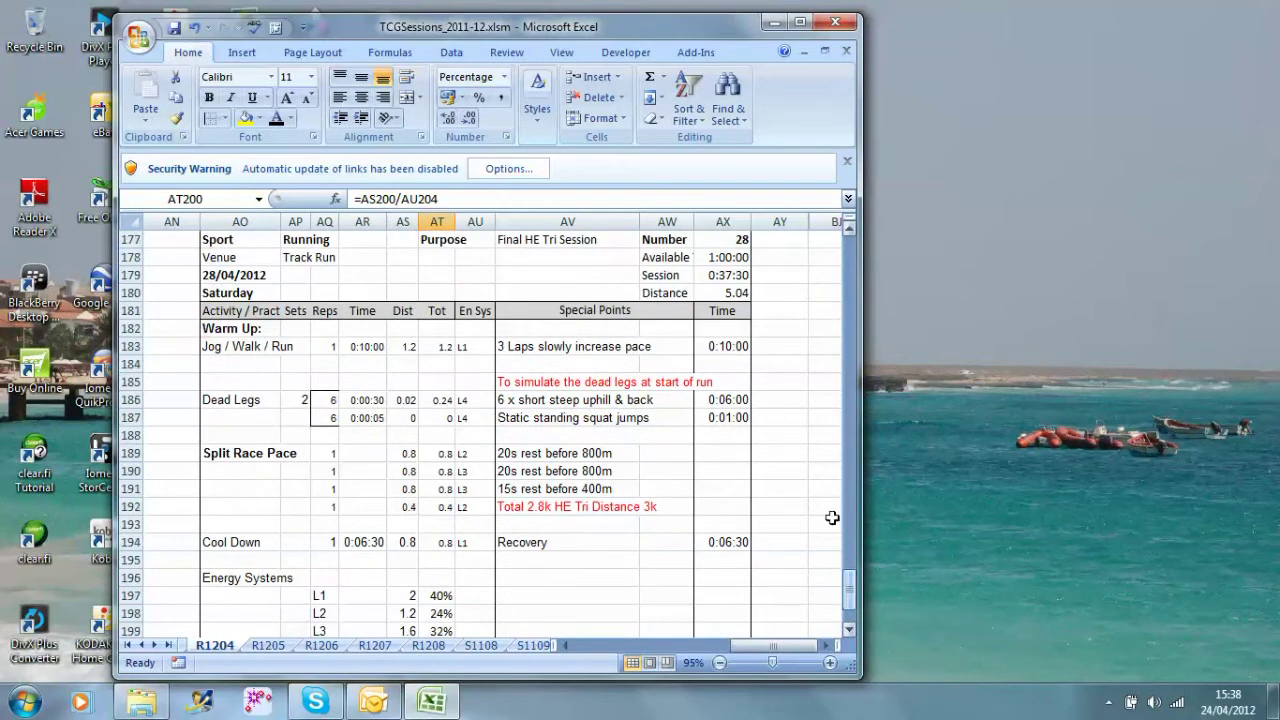